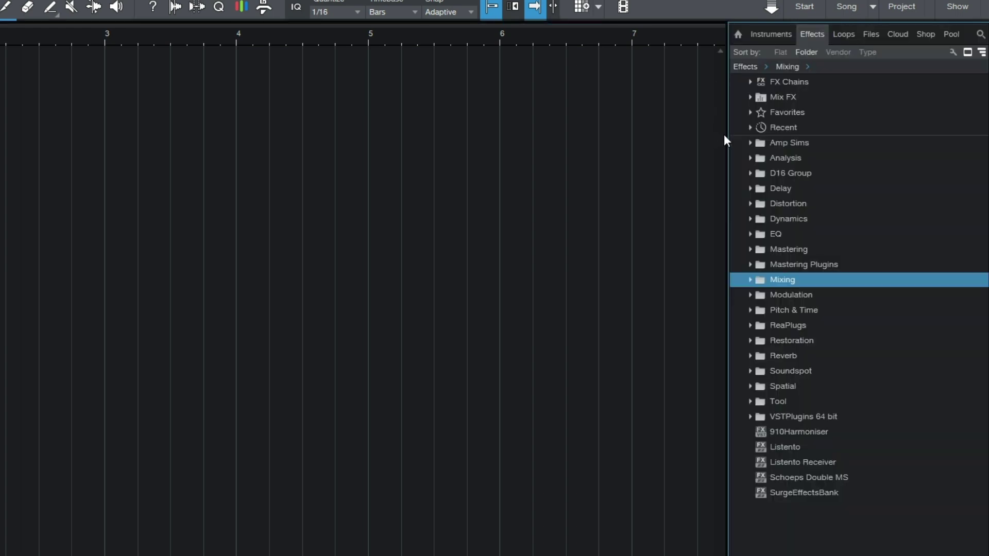
# Switch the browser between the Instruments and Effects lists twice, ending on Effects.
pyautogui.click(782, 33)
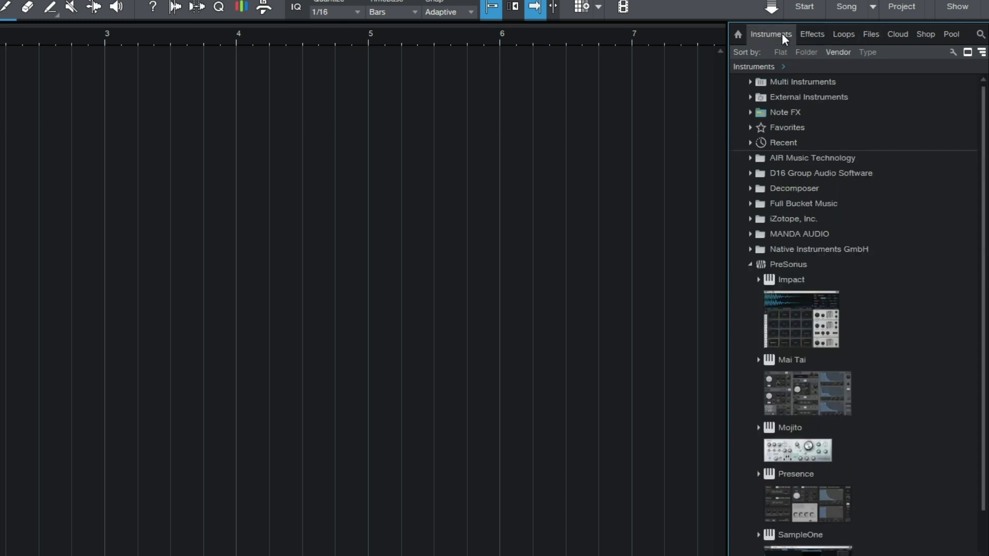
pyautogui.click(810, 32)
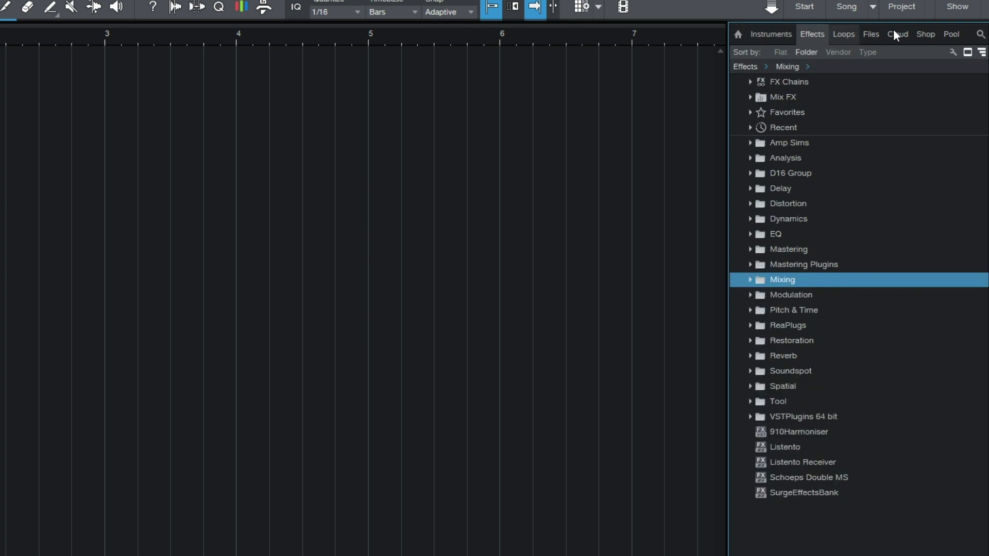
pyautogui.click(772, 36)
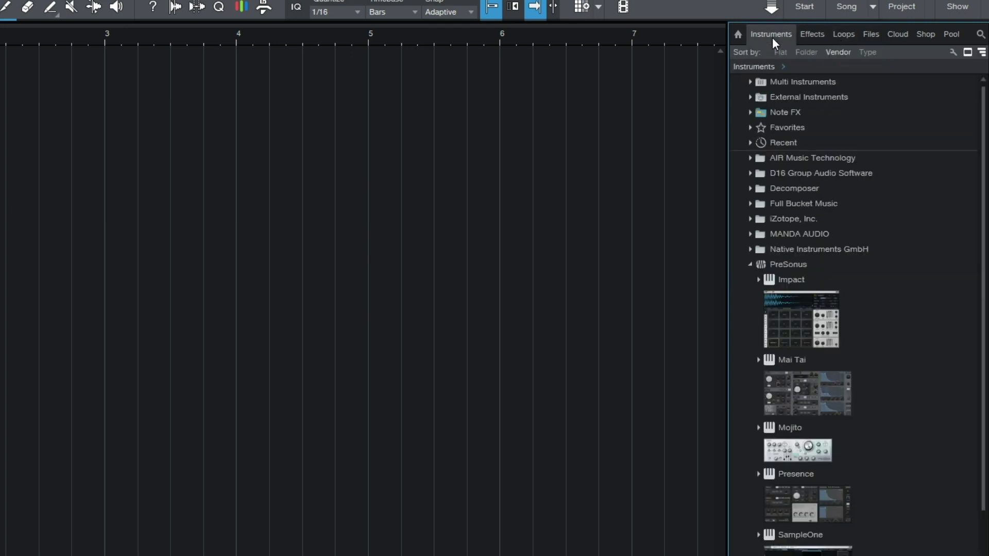
pyautogui.click(820, 38)
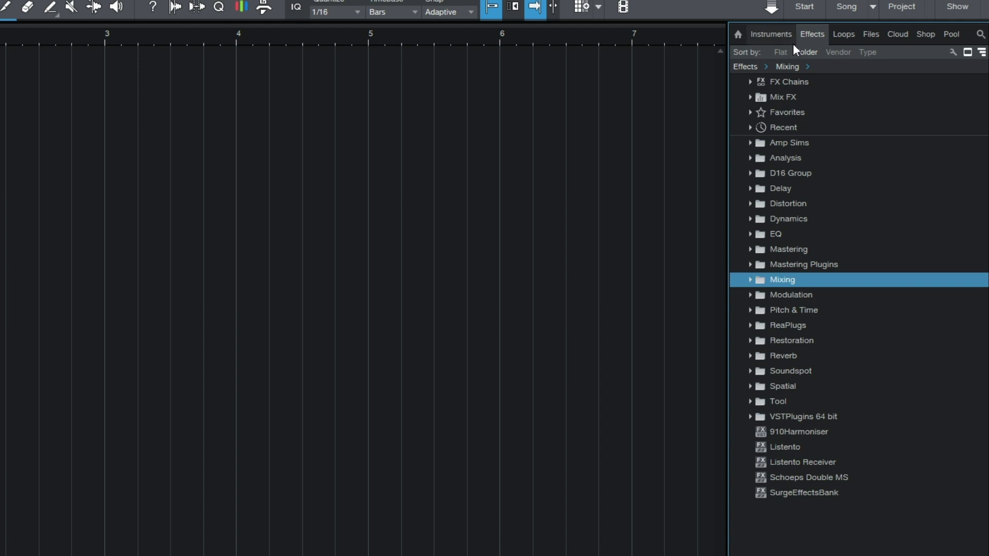
# Sort the effects by Flat, Folder, Vendor and Type, then return to Folder.
pyautogui.click(779, 52)
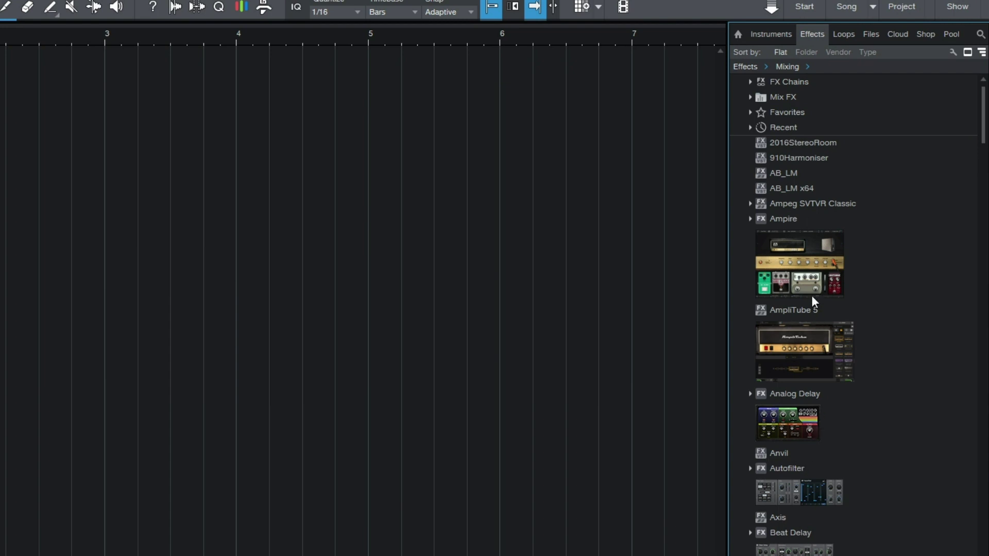
pyautogui.click(807, 53)
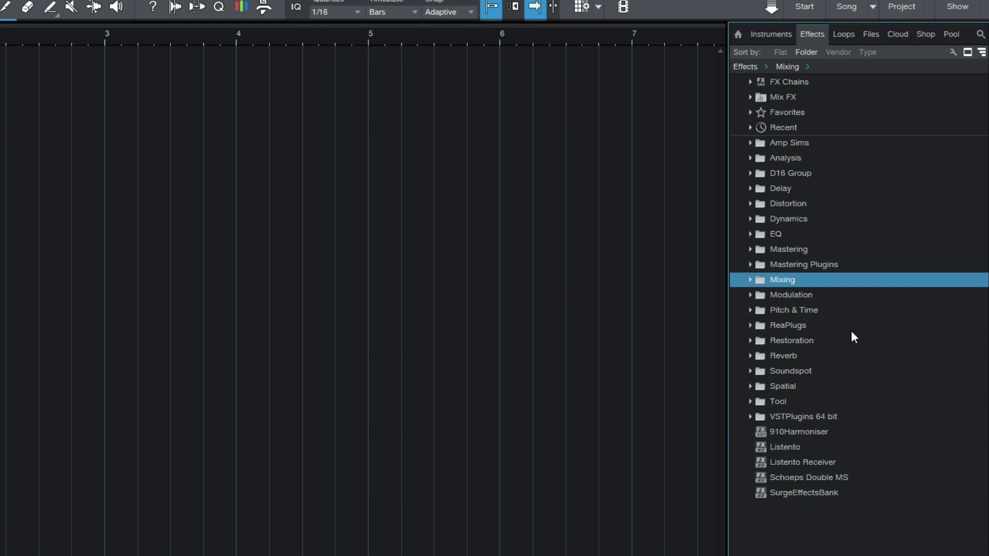
pyautogui.click(837, 52)
pyautogui.scroll(-3, 799, 404)
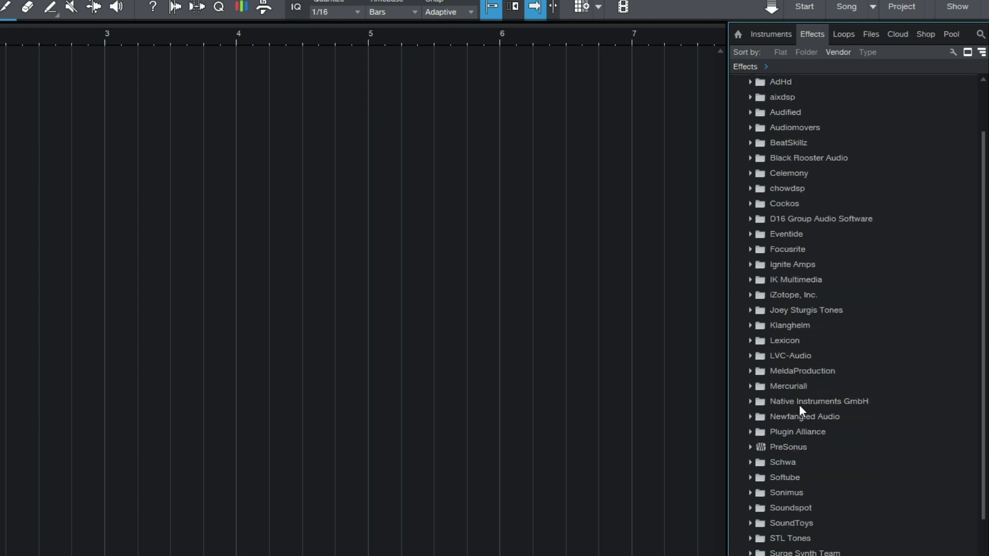
pyautogui.scroll(3, 799, 411)
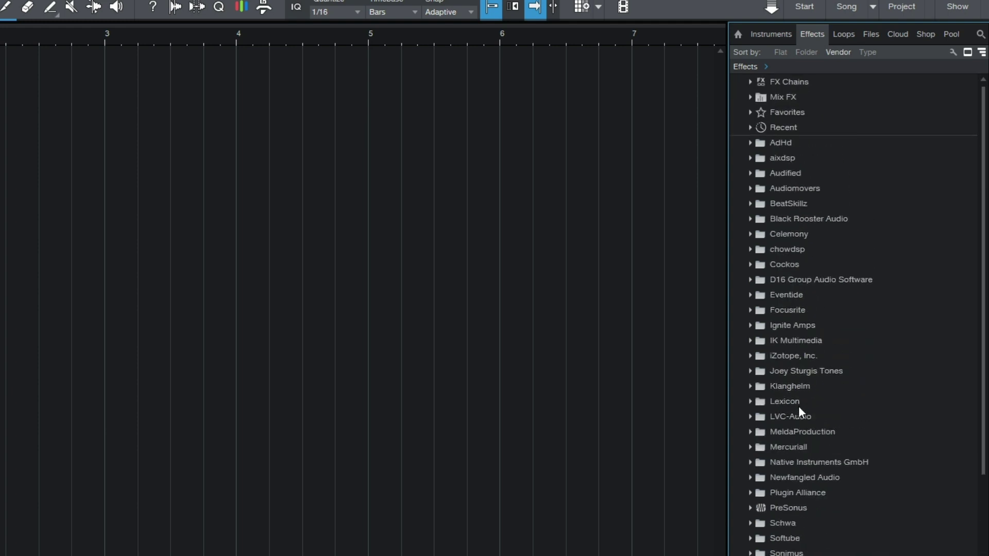
pyautogui.click(870, 52)
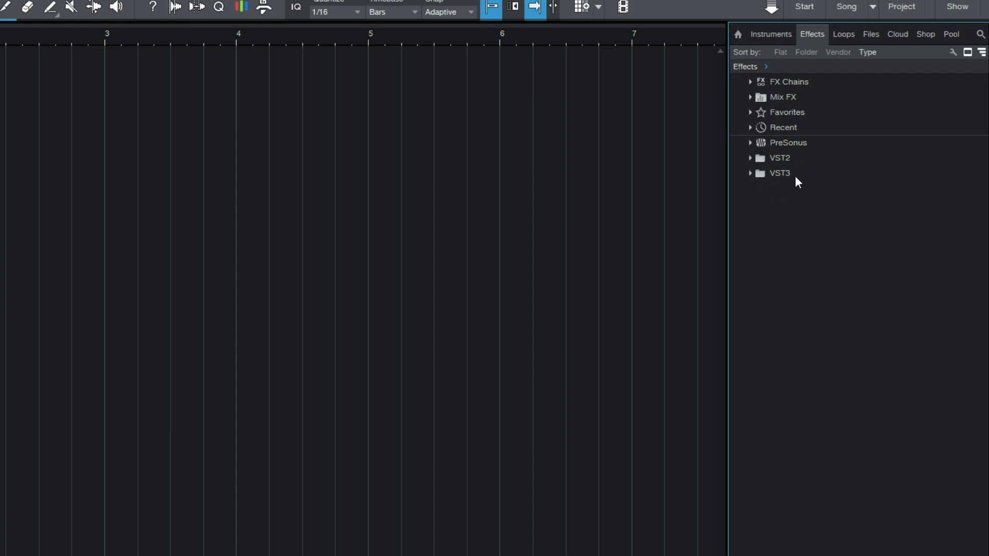
pyautogui.click(808, 53)
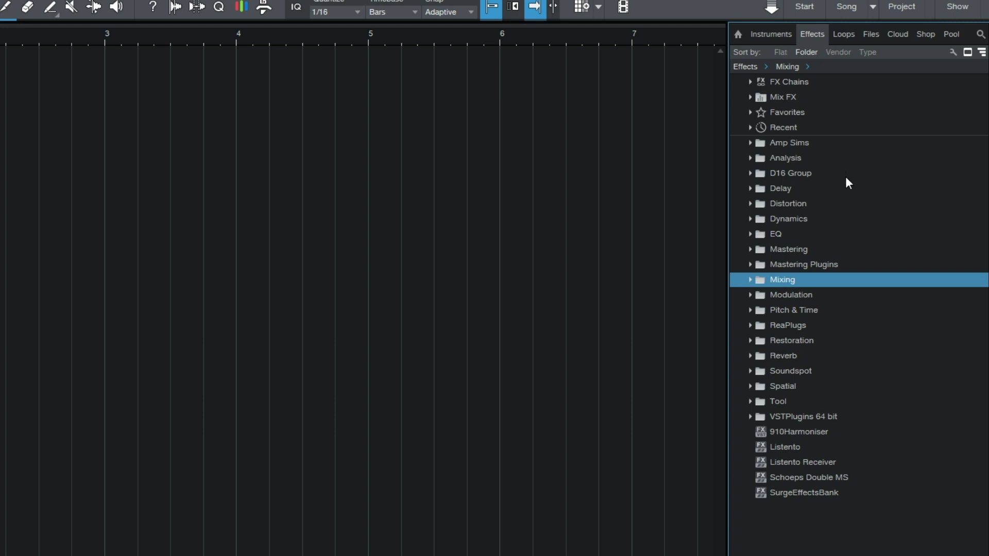
# Expand Amp Sims and look inside its Amps, Cabinet Emulators and Pedals subfolders.
pyautogui.click(750, 144)
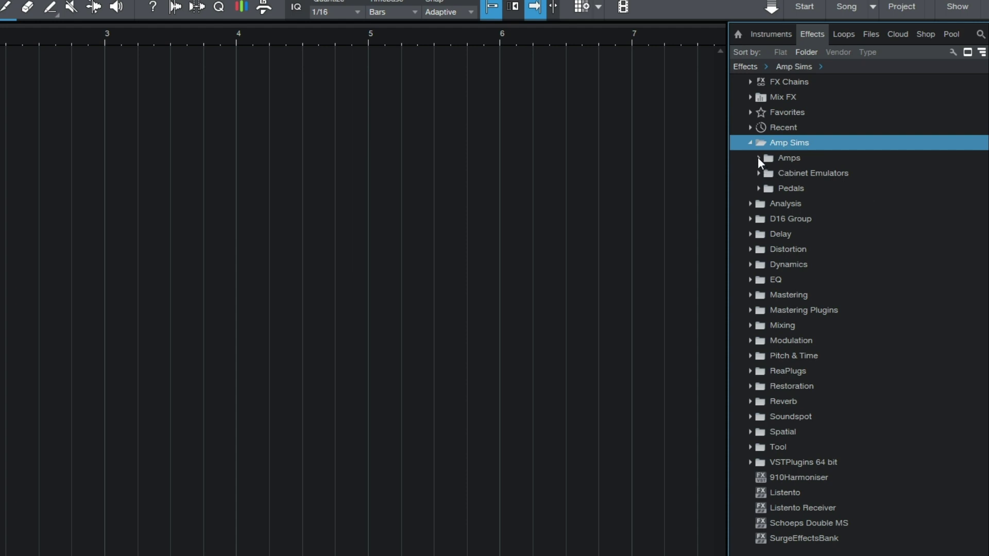
pyautogui.click(758, 158)
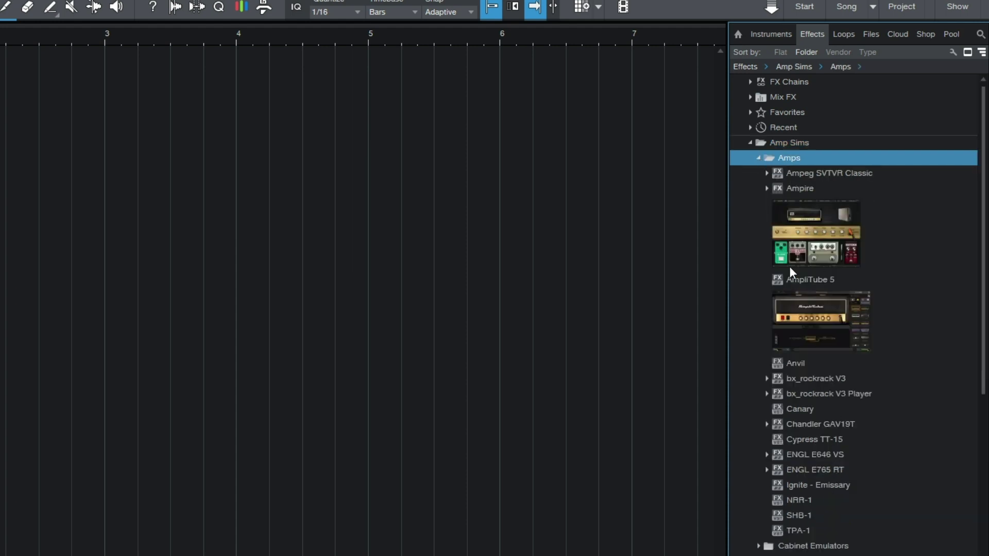
pyautogui.click(757, 159)
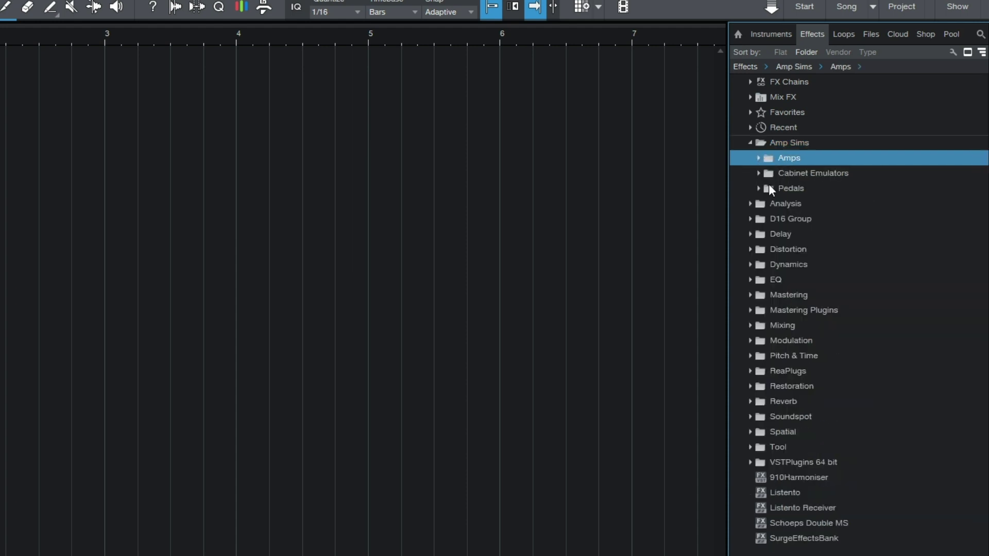
pyautogui.click(761, 174)
pyautogui.click(760, 175)
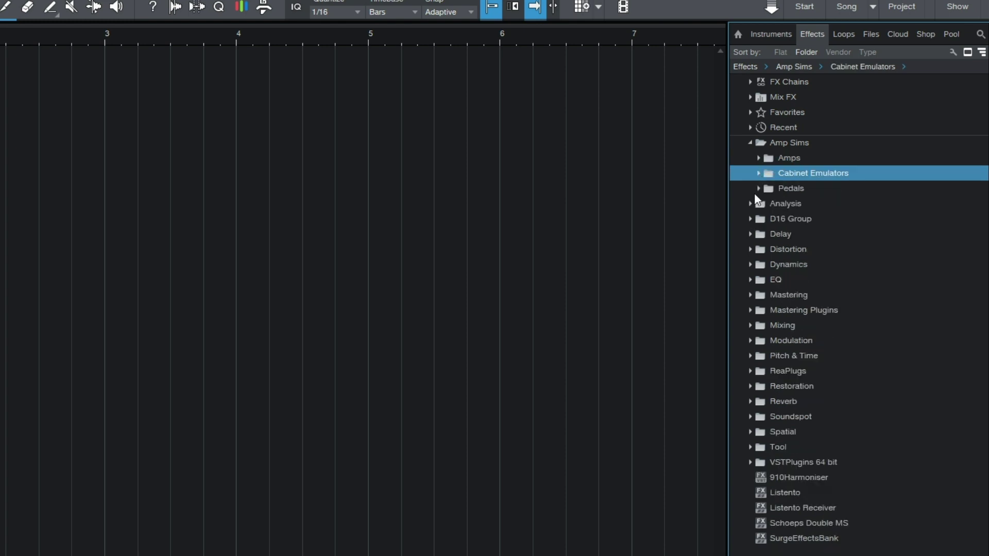
pyautogui.click(755, 192)
pyautogui.click(755, 193)
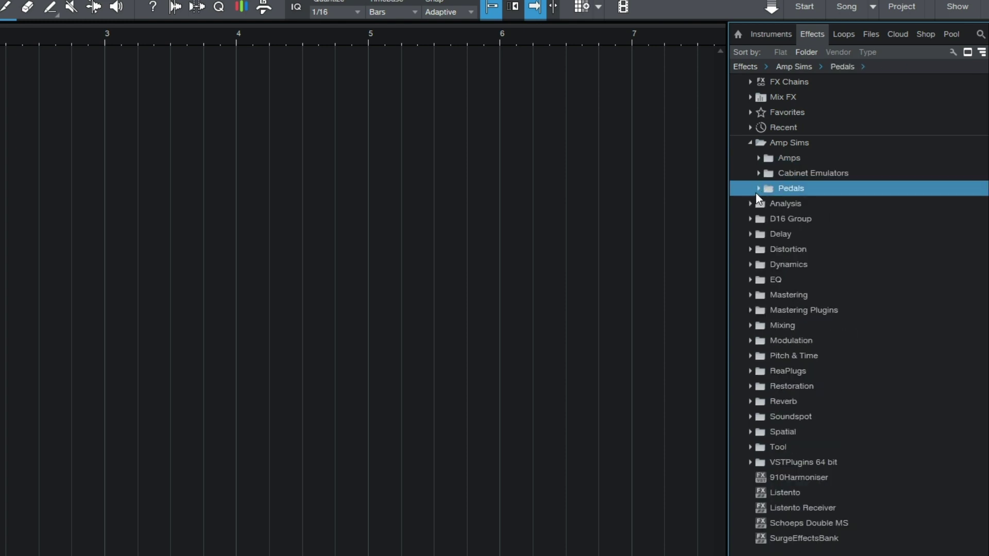
# Check Analysis's Loudness Meters, collapse Analysis, and expand the Dynamics category.
pyautogui.click(750, 205)
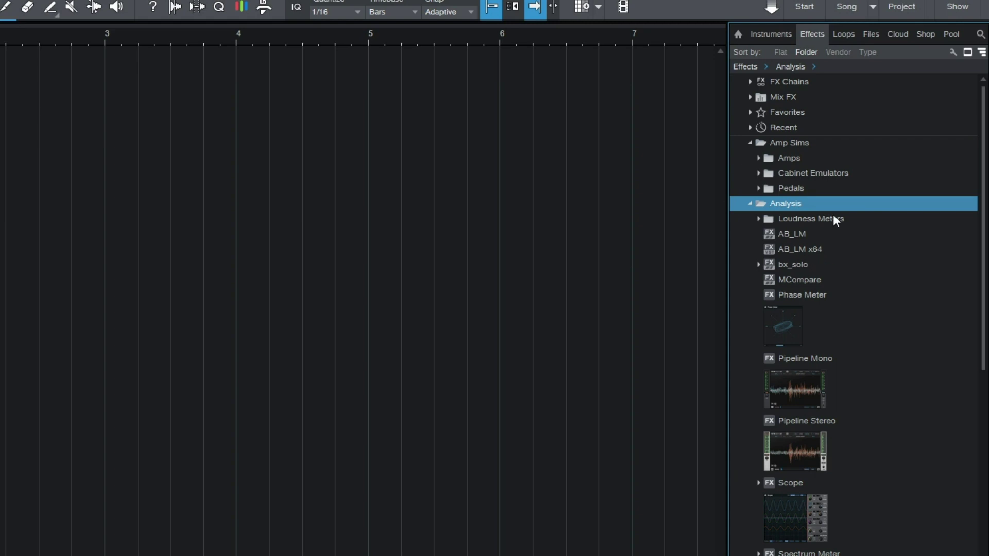
pyautogui.click(762, 217)
pyautogui.click(761, 217)
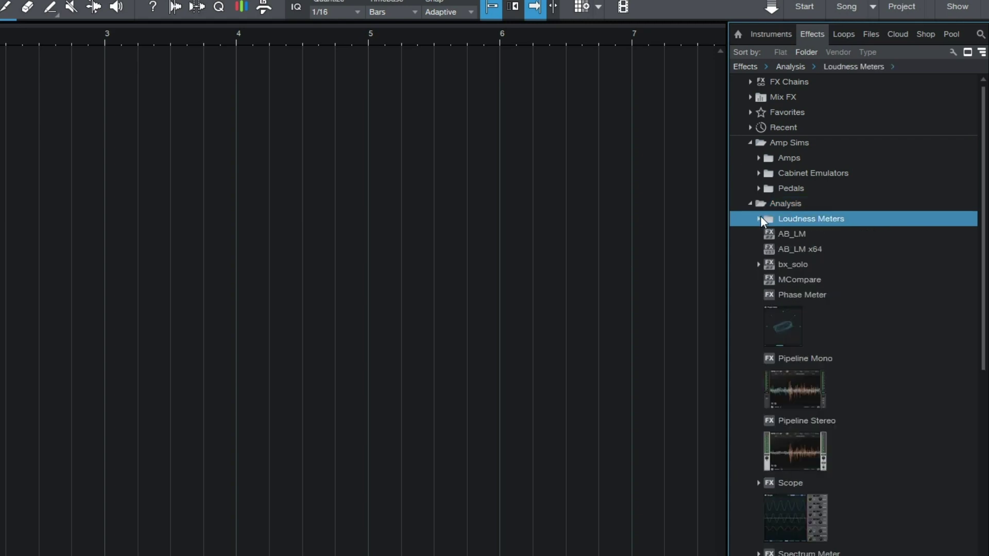
pyautogui.scroll(-2, 850, 464)
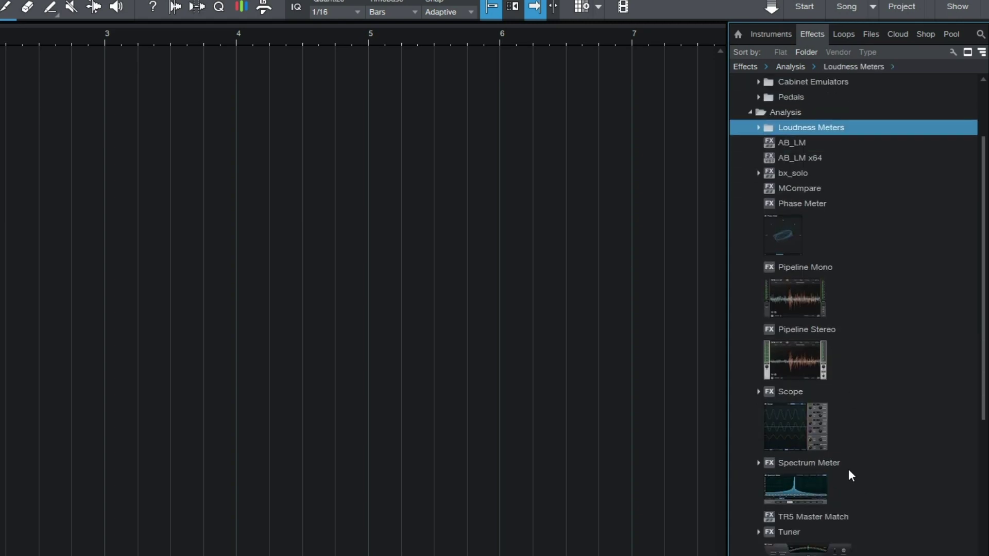
pyautogui.scroll(-1, 839, 479)
pyautogui.scroll(2, 822, 453)
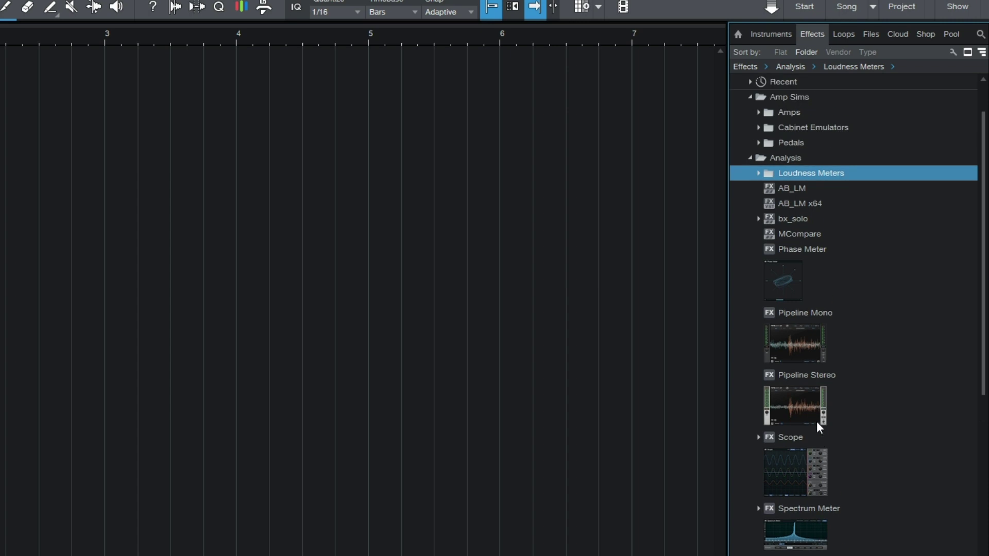
pyautogui.click(750, 159)
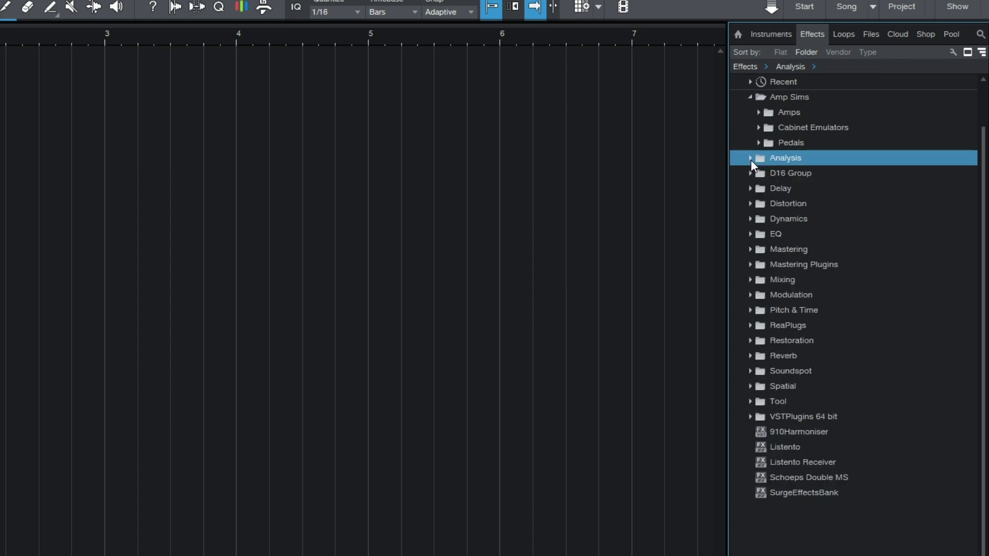
pyautogui.click(750, 219)
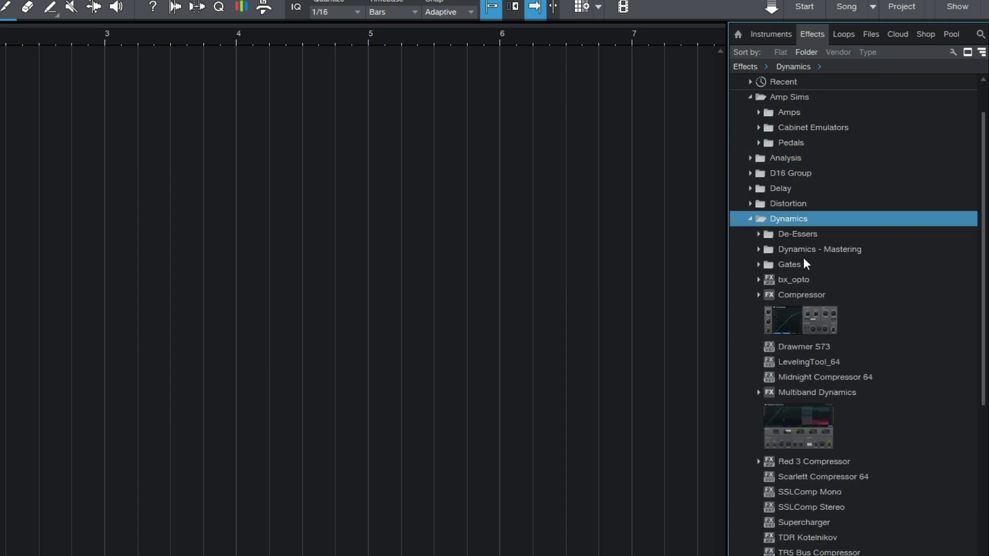
pyautogui.scroll(-2, 822, 288)
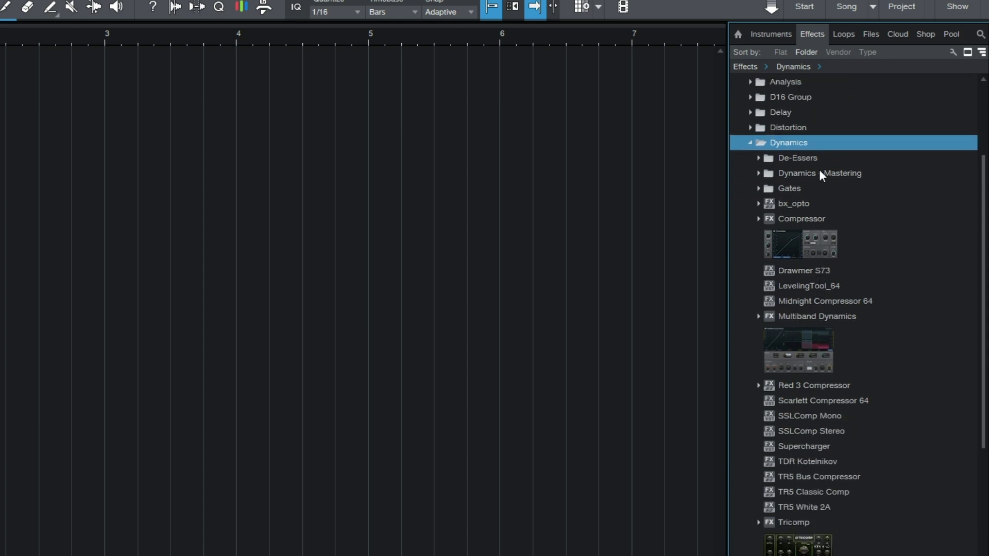
pyautogui.scroll(1, 785, 261)
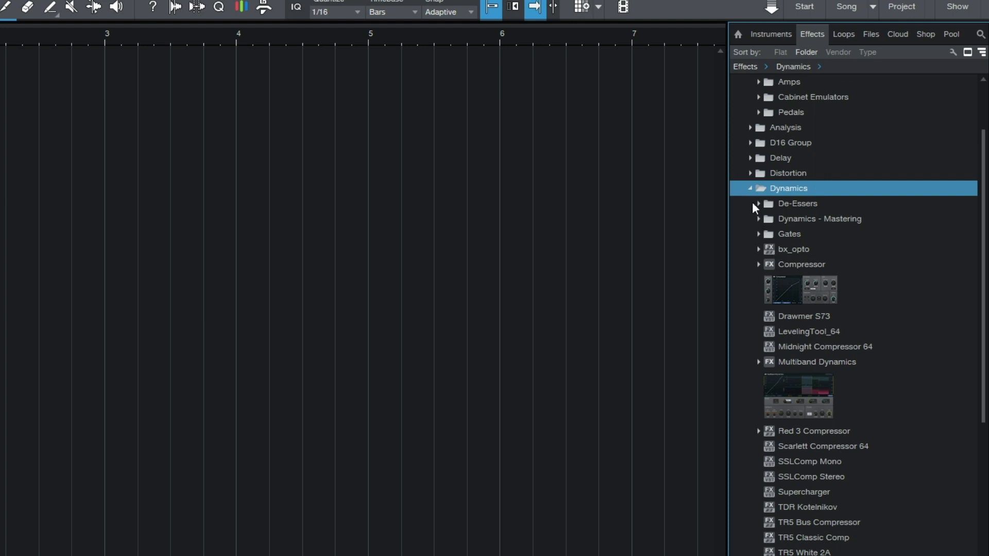
# Collapse the Dynamics and Analysis categories so Amp Sims through Tool show closed.
pyautogui.click(750, 189)
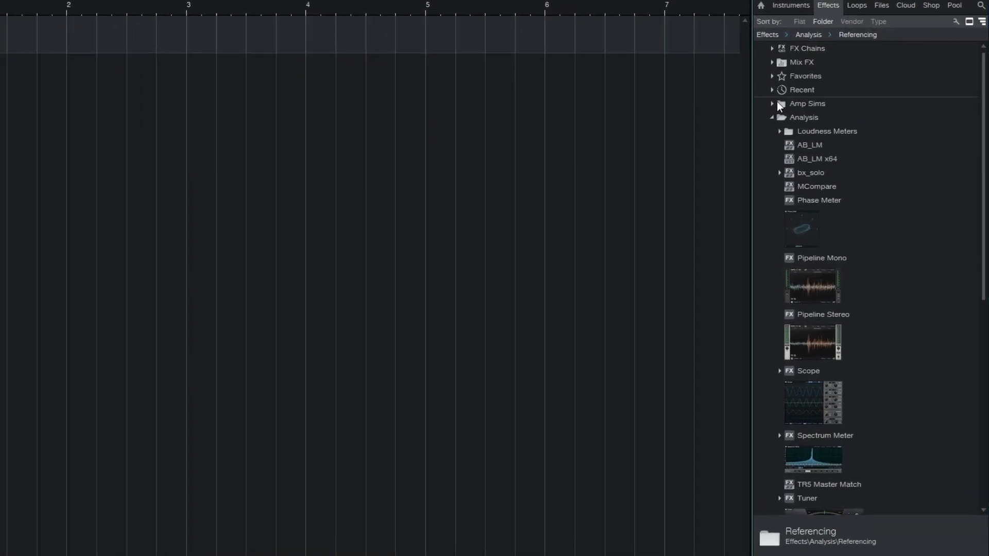
pyautogui.click(758, 107)
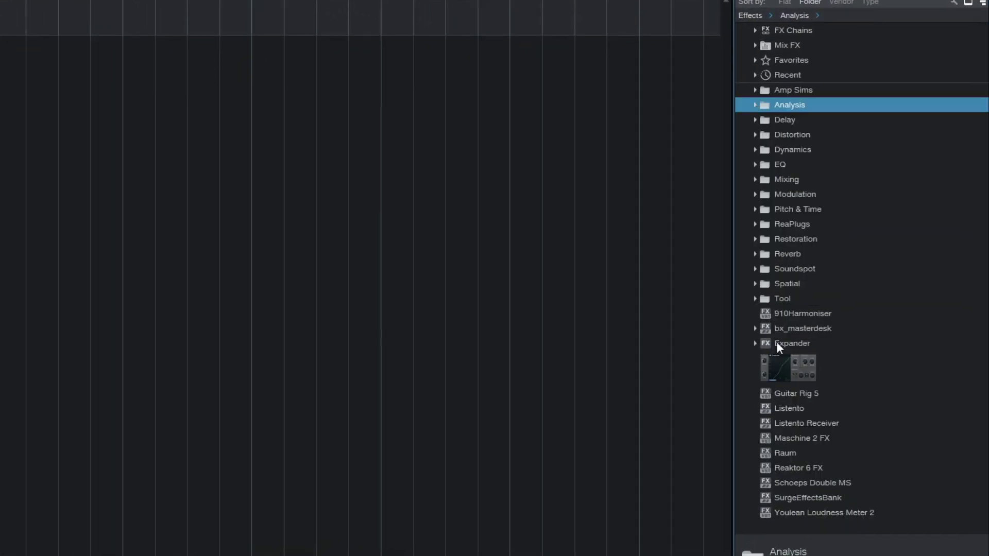
# Create a test folder named TSET from the Analysis menu, then choose Delete Folder on it.
pyautogui.rightClick(797, 526)
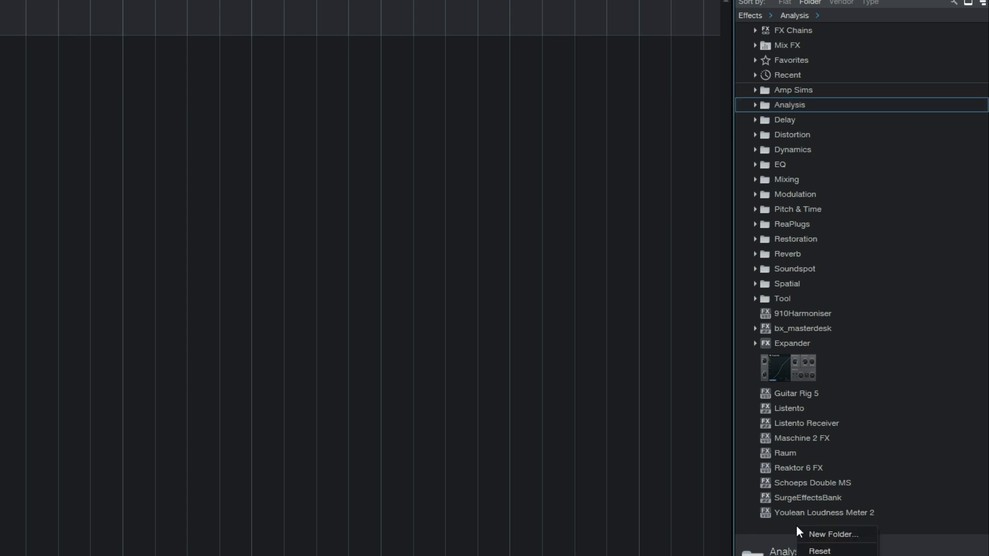
pyautogui.click(828, 537)
pyautogui.write('Y')
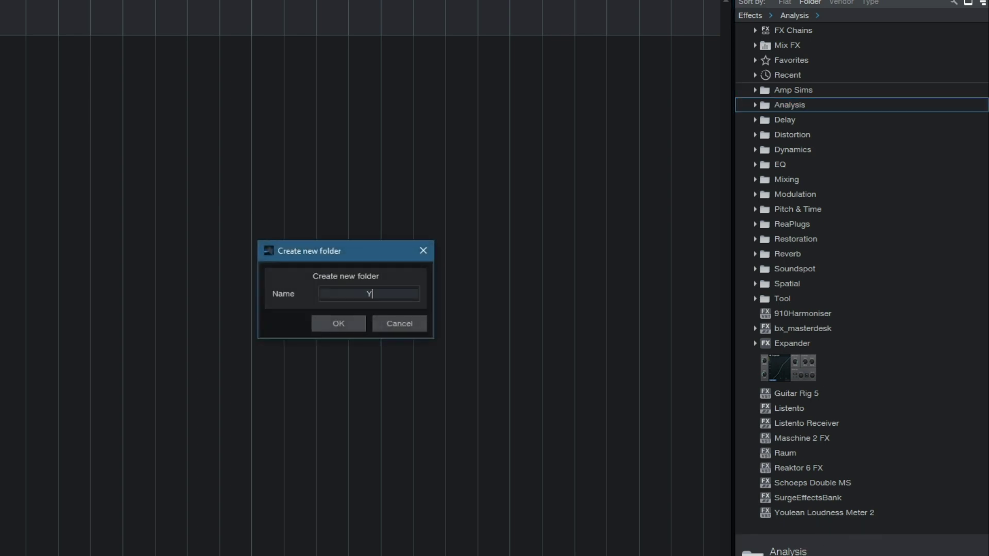
pyautogui.press('BackSpace')
pyautogui.write('TSET')
pyautogui.press('Return')
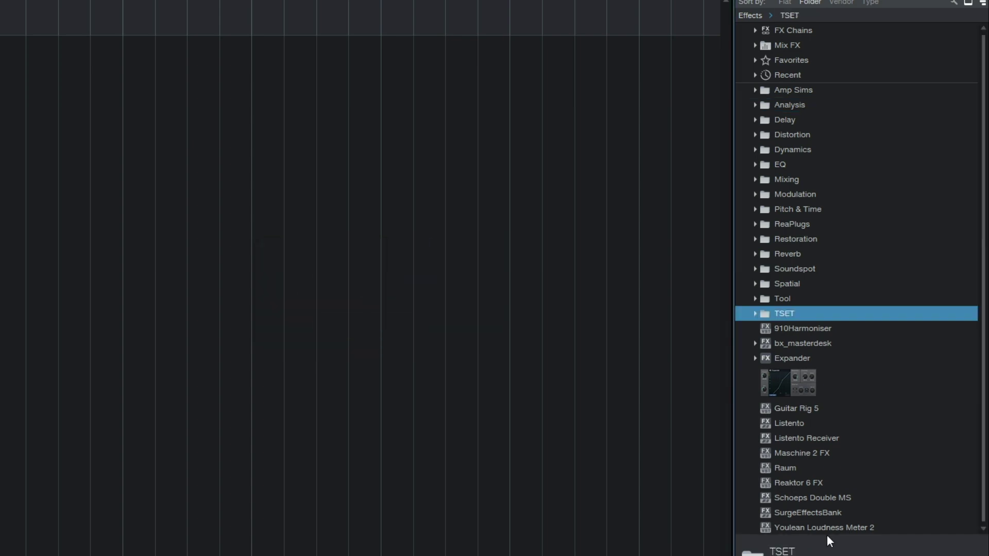
pyautogui.rightClick(796, 312)
pyautogui.click(836, 353)
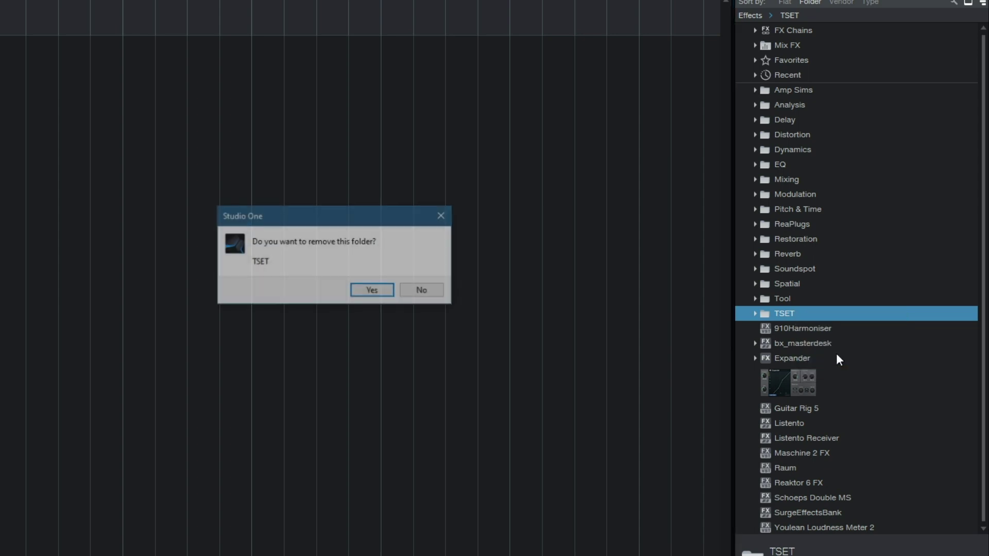
# Confirm deleting TSET, then create a Referencing subfolder inside Analysis.
pyautogui.click(382, 293)
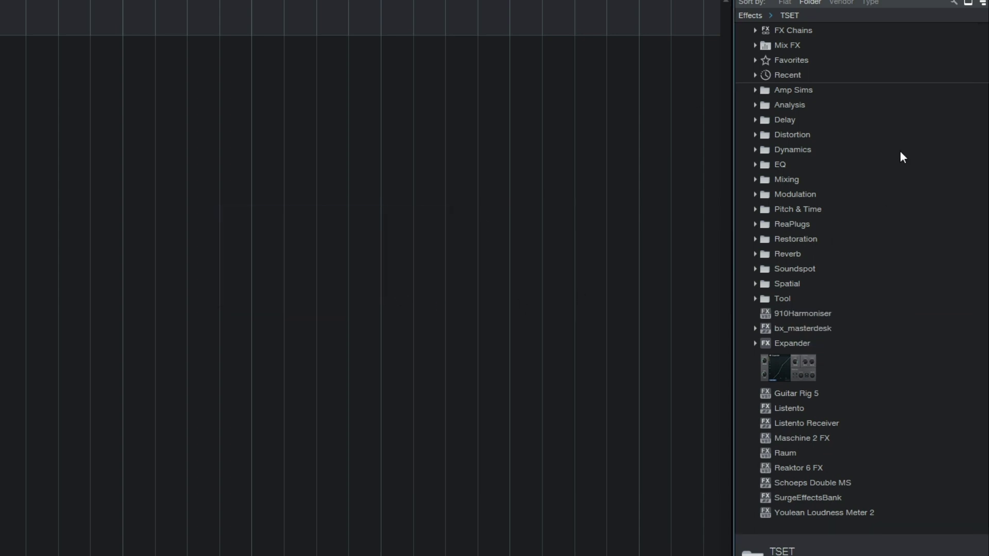
pyautogui.click(791, 104)
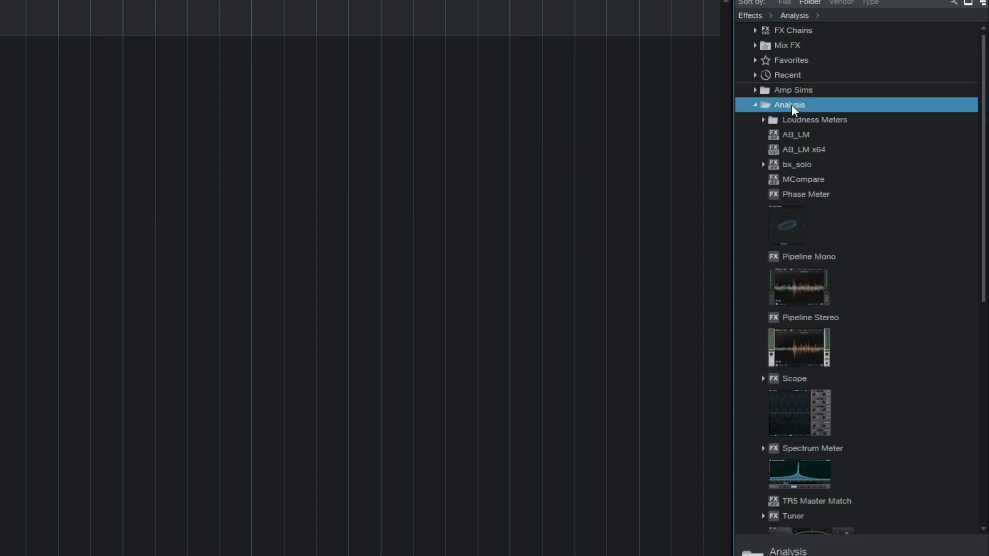
pyautogui.rightClick(790, 104)
pyautogui.click(831, 112)
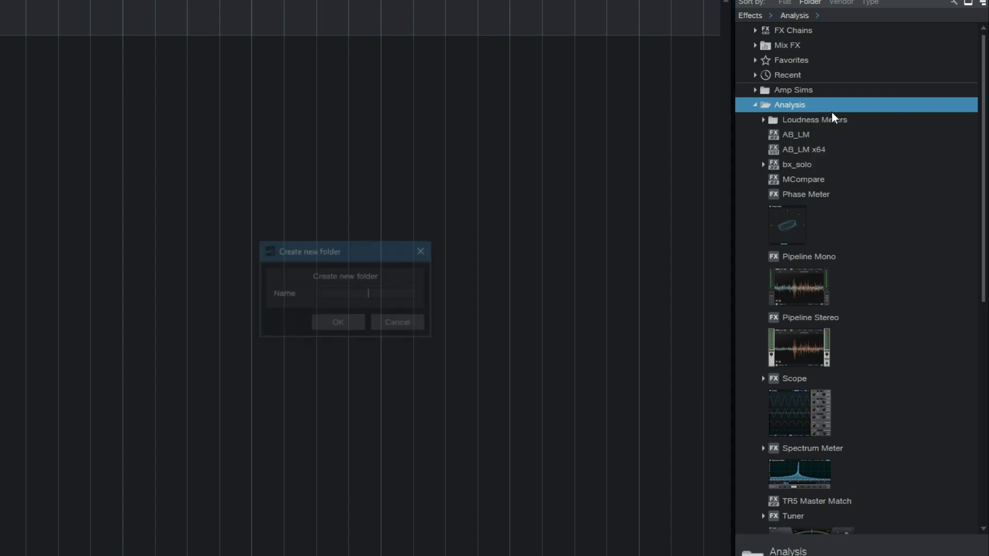
pyautogui.write('Refere')
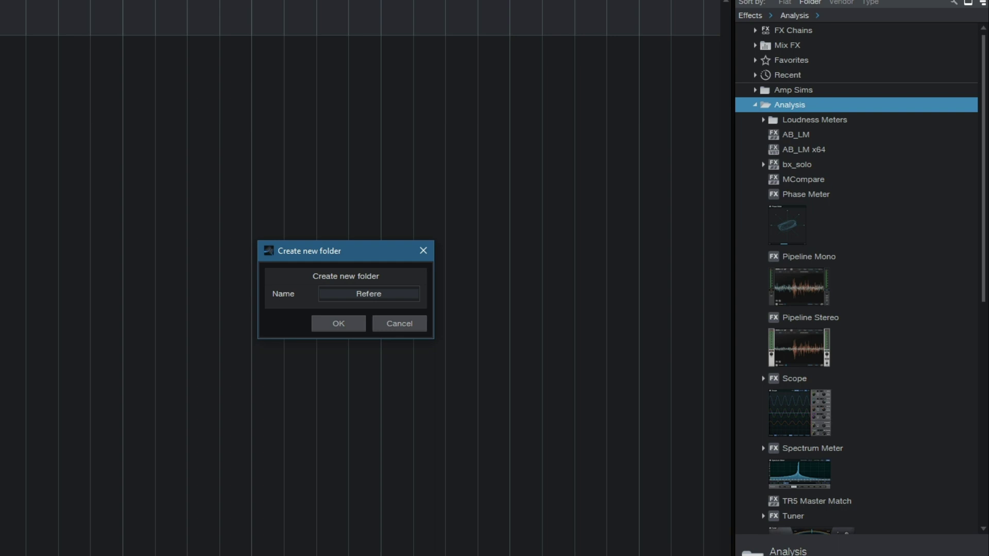
pyautogui.write('ncing')
pyautogui.press('Return')
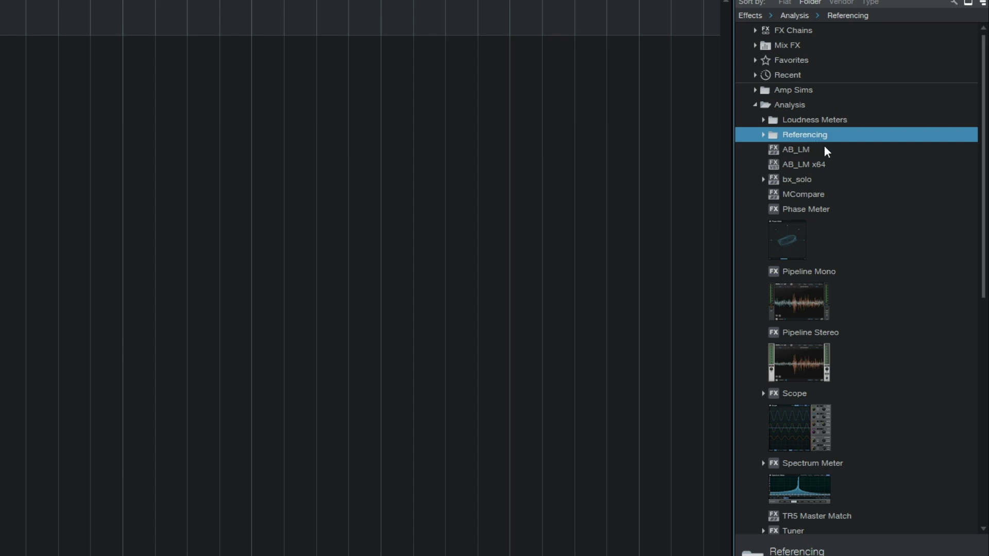
# Drag AB_LM and AB_LM x64 together into the Referencing folder and verify they moved.
pyautogui.click(806, 153)
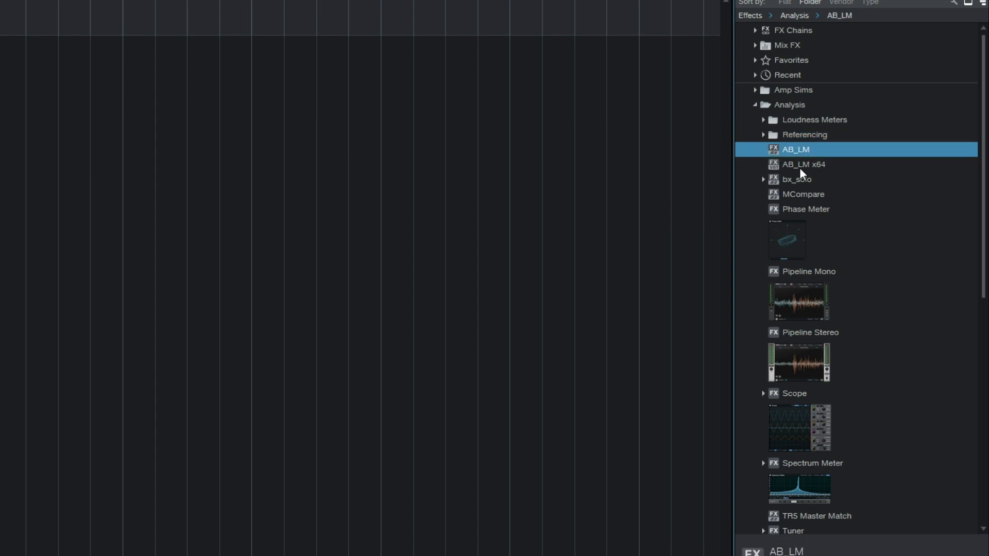
pyautogui.keyDown('shift'); pyautogui.click(799, 168); pyautogui.keyUp('shift')
pyautogui.moveTo(798, 150); pyautogui.dragTo(800, 134)
pyautogui.click(762, 135)
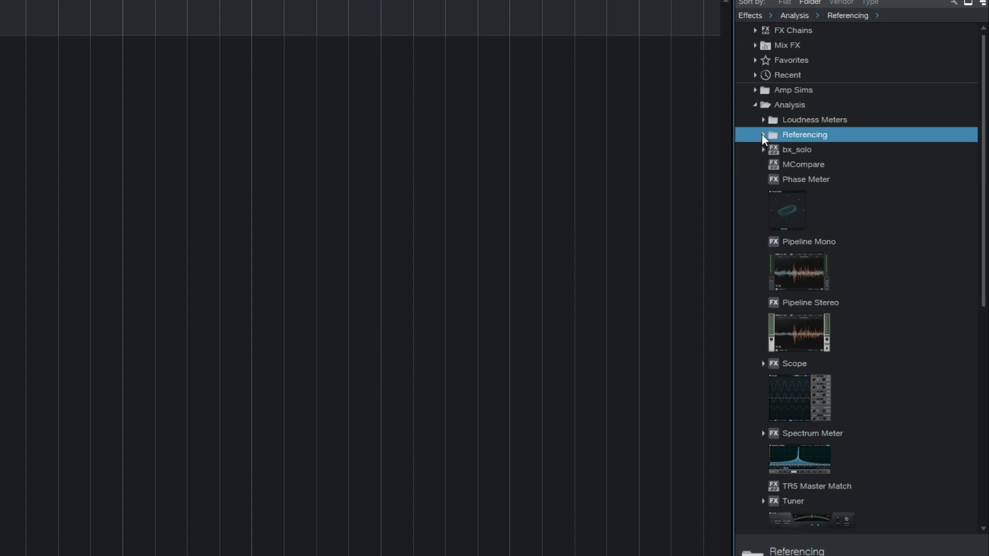
pyautogui.click(762, 135)
pyautogui.click(762, 134)
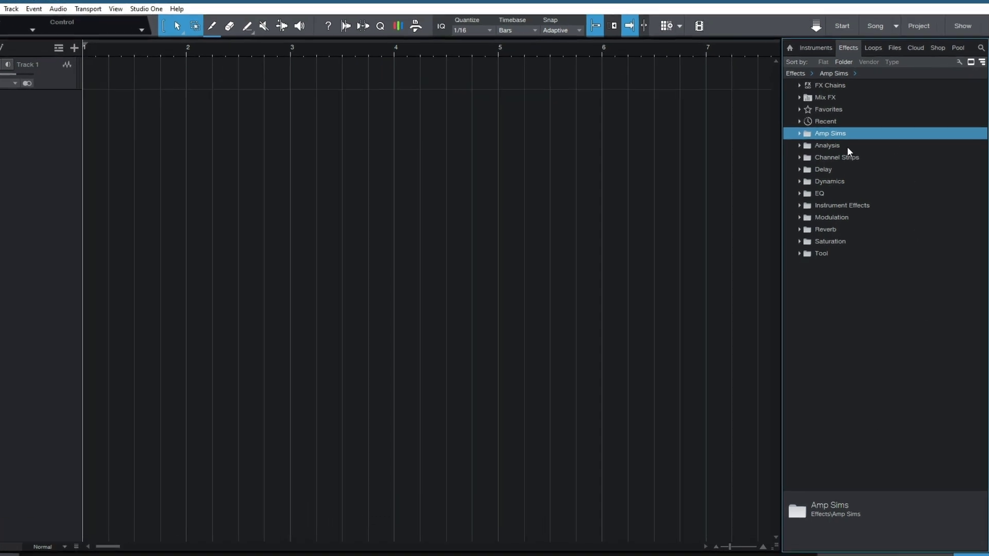
# Review Amp Sims, Analysis's Scopes and Meters and Referencing, and Channel Strips, collapsing each.
pyautogui.click(759, 129)
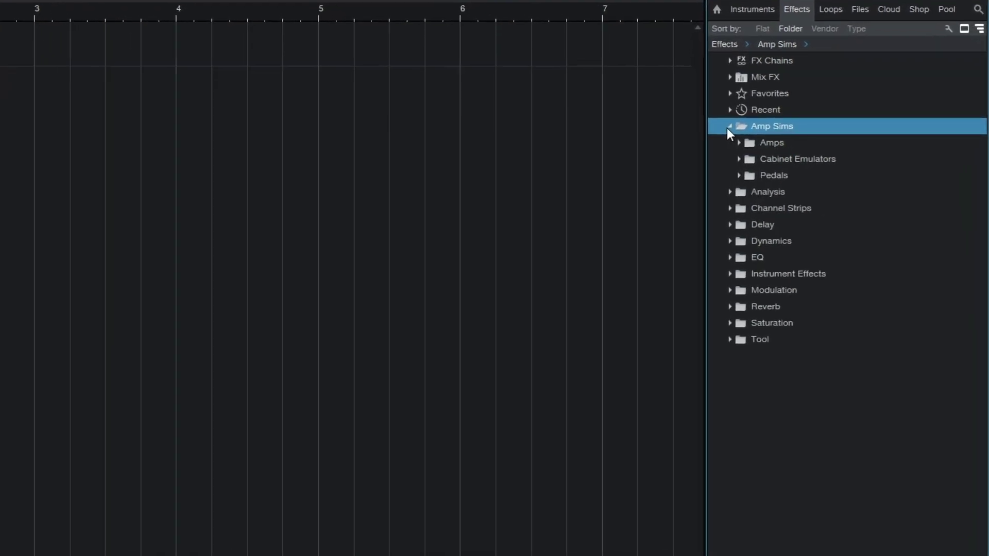
pyautogui.click(728, 126)
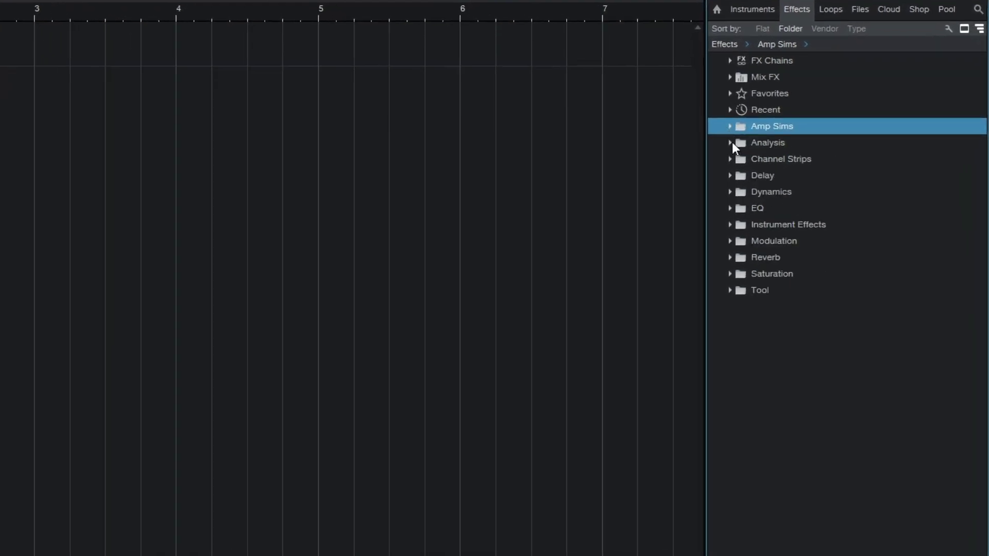
pyautogui.click(731, 143)
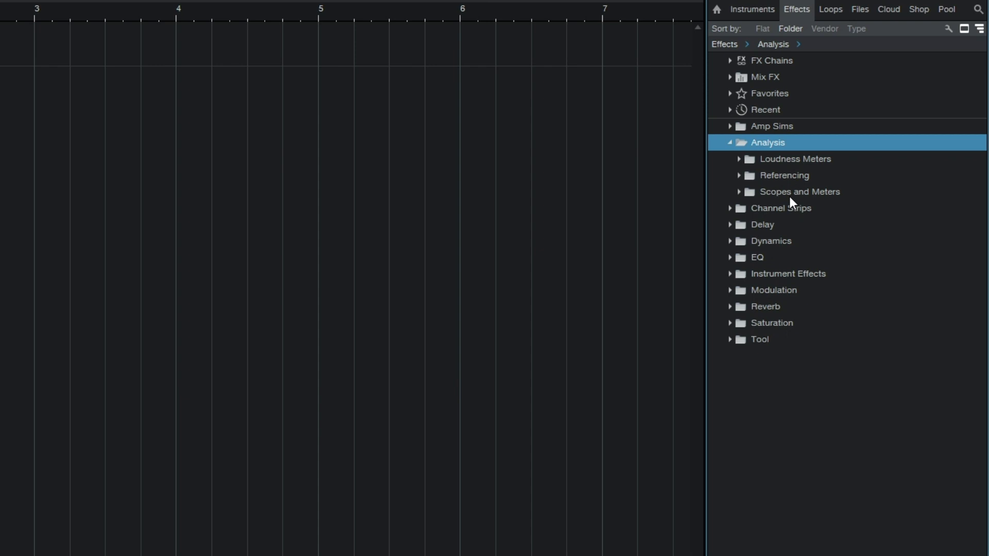
pyautogui.click(769, 193)
pyautogui.click(739, 192)
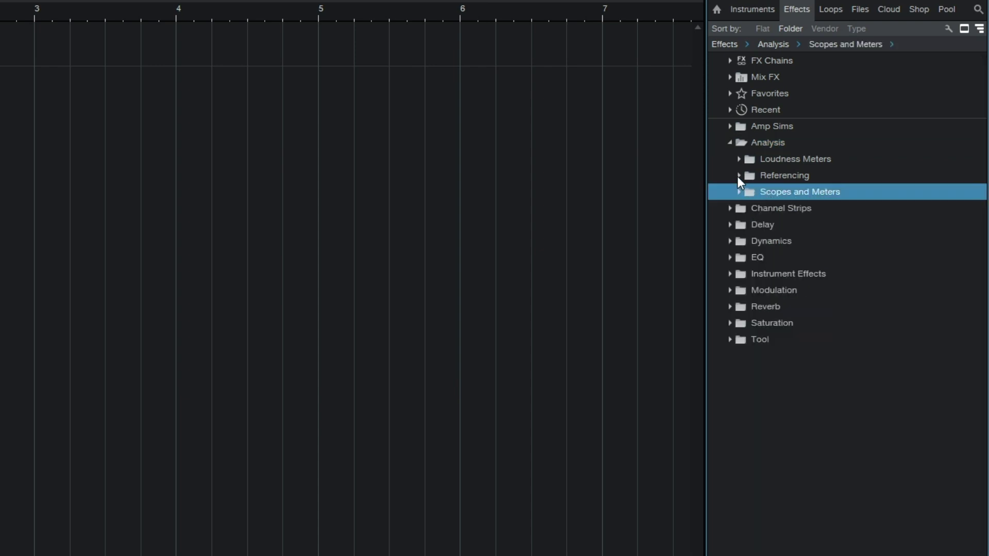
pyautogui.click(738, 175)
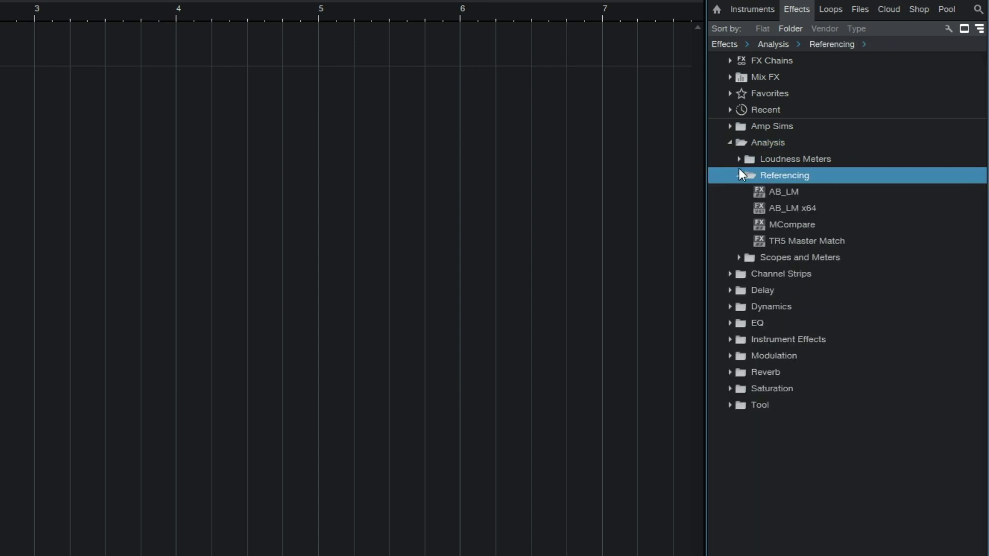
pyautogui.click(740, 174)
pyautogui.click(730, 142)
pyautogui.click(730, 159)
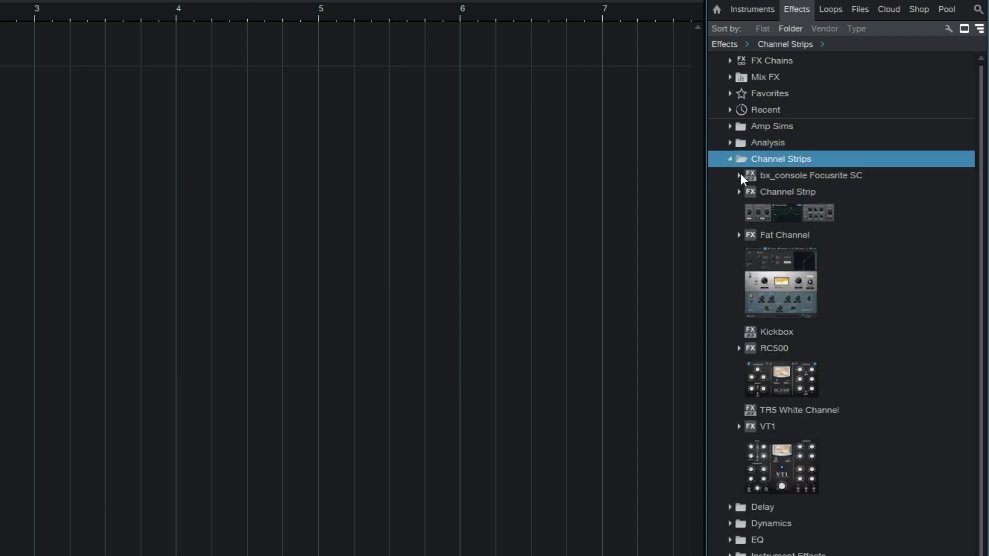
pyautogui.click(728, 160)
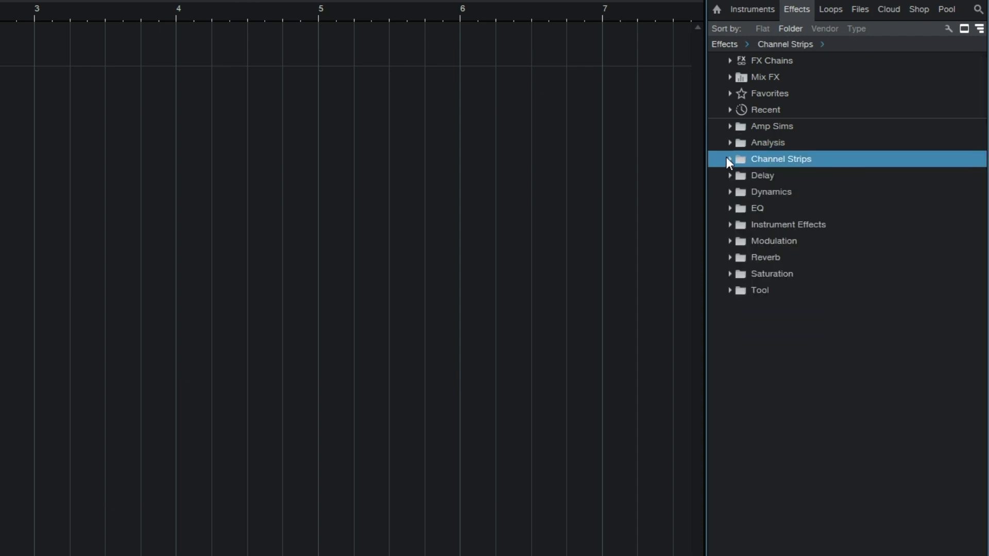
# Inspect Dynamics' Multi-Purpose subfolder and Non Analogue Ems plug-ins, then collapse Dynamics.
pyautogui.click(730, 192)
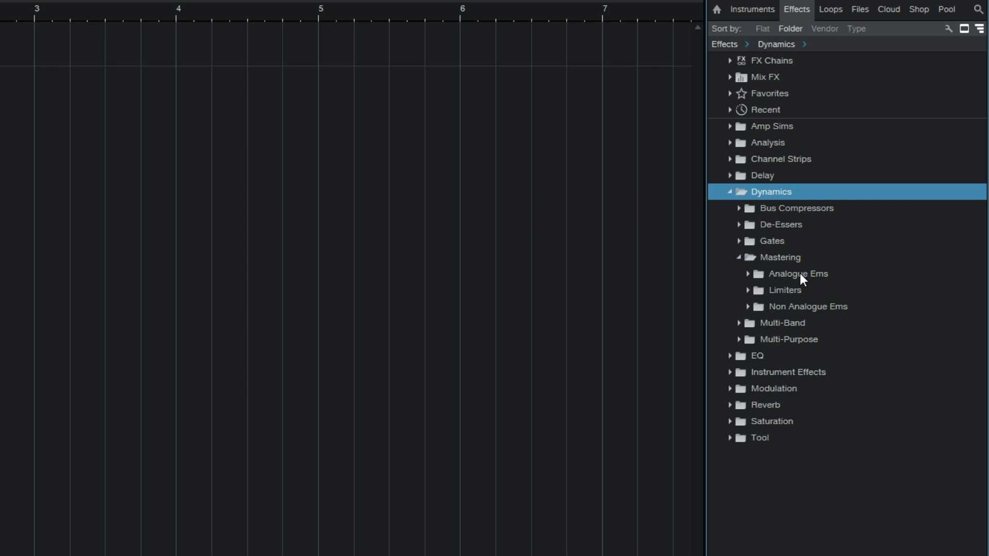
pyautogui.click(739, 339)
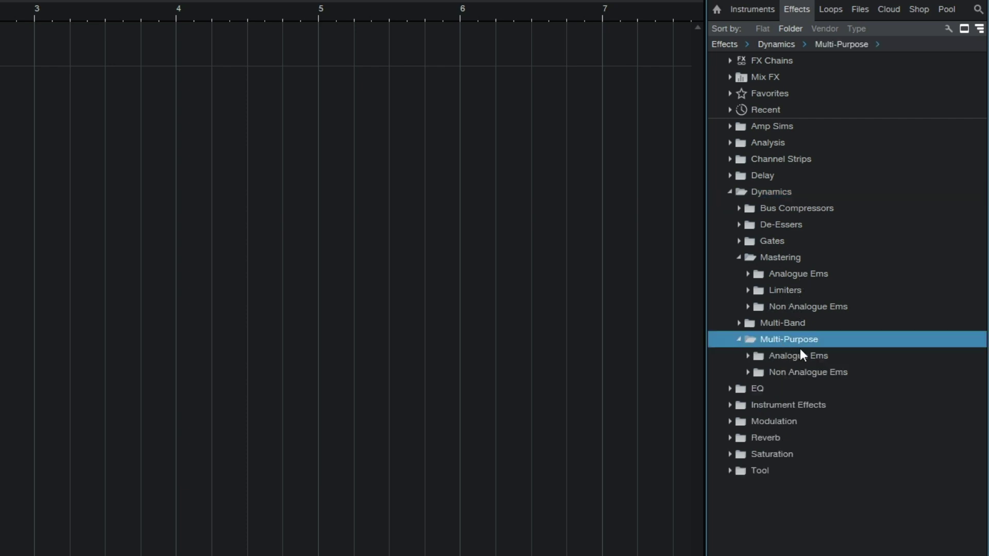
pyautogui.click(804, 371)
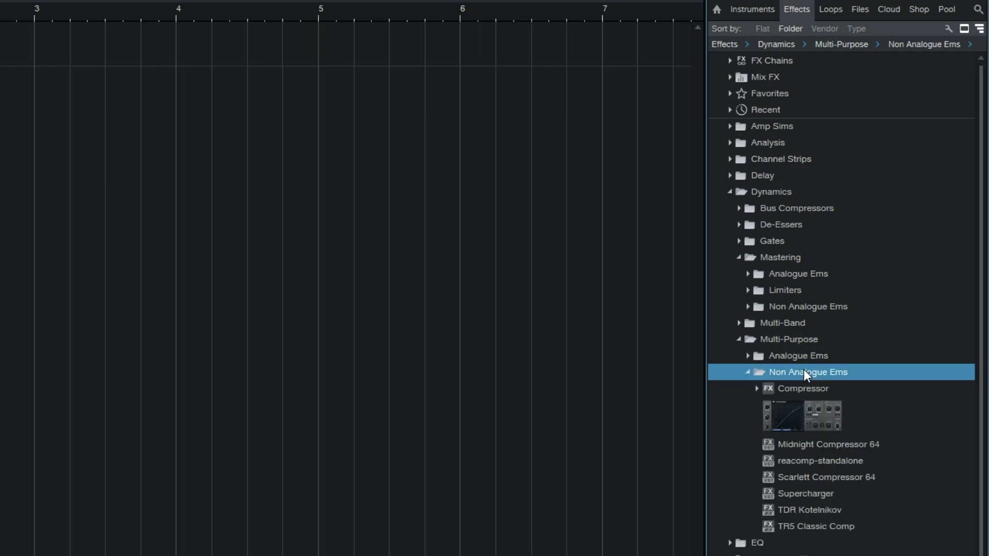
pyautogui.click(738, 339)
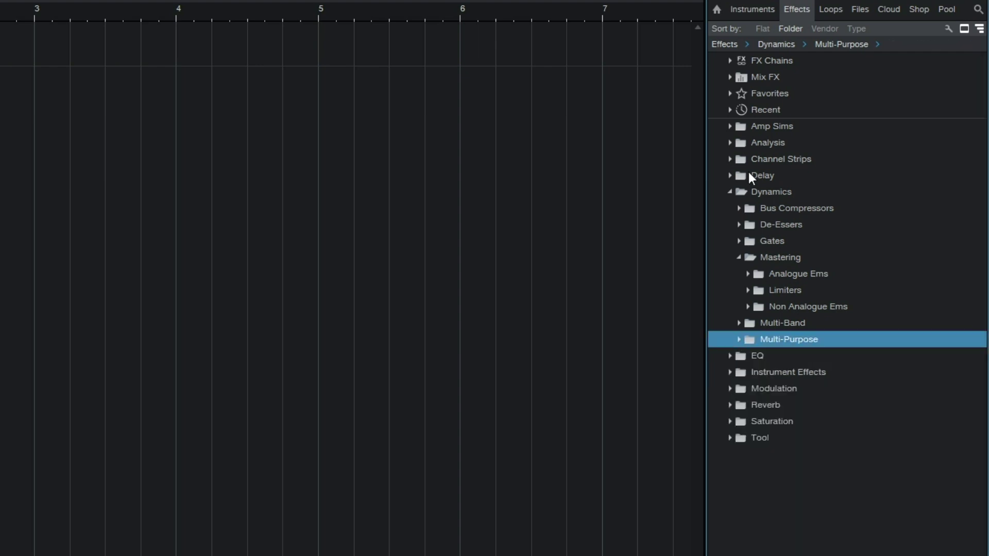
pyautogui.click(731, 191)
# Review the EQ, Instrument Effects, Modulation, Reverb and Saturation folders, collapsing each.
pyautogui.click(728, 209)
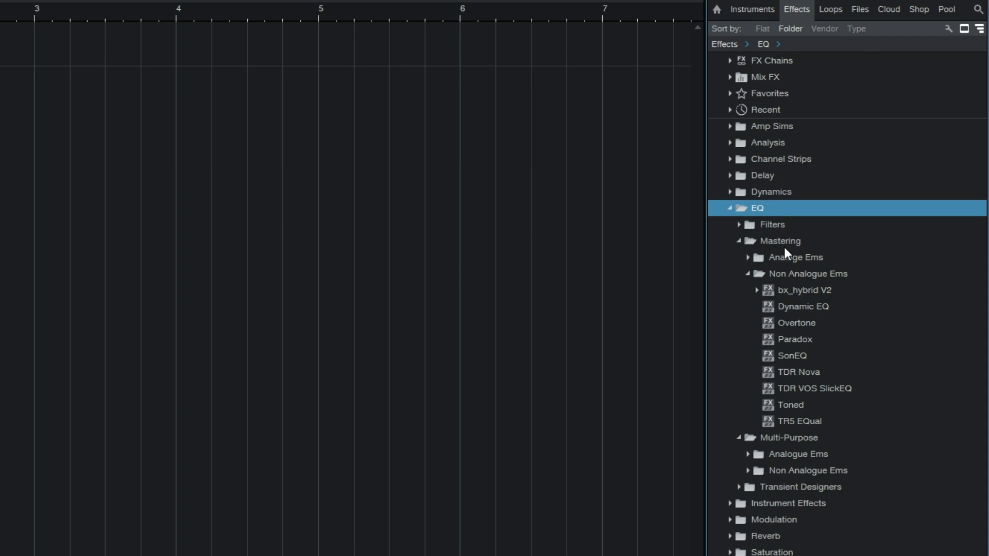
pyautogui.click(740, 242)
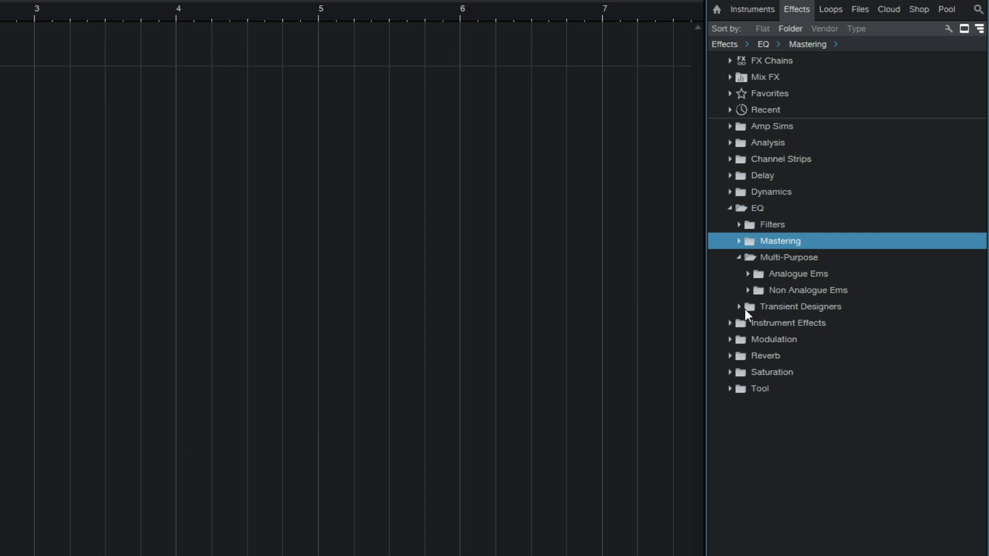
pyautogui.click(729, 209)
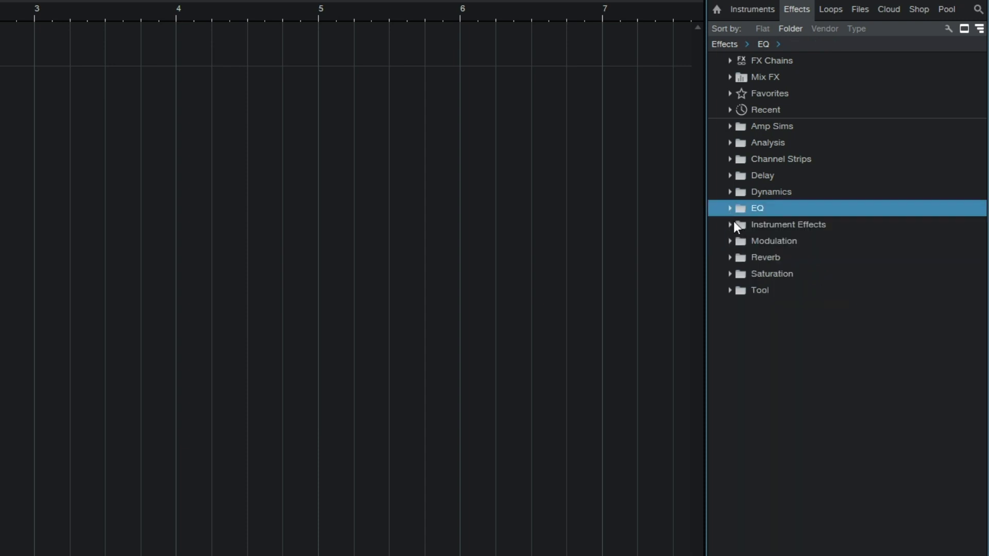
pyautogui.click(731, 227)
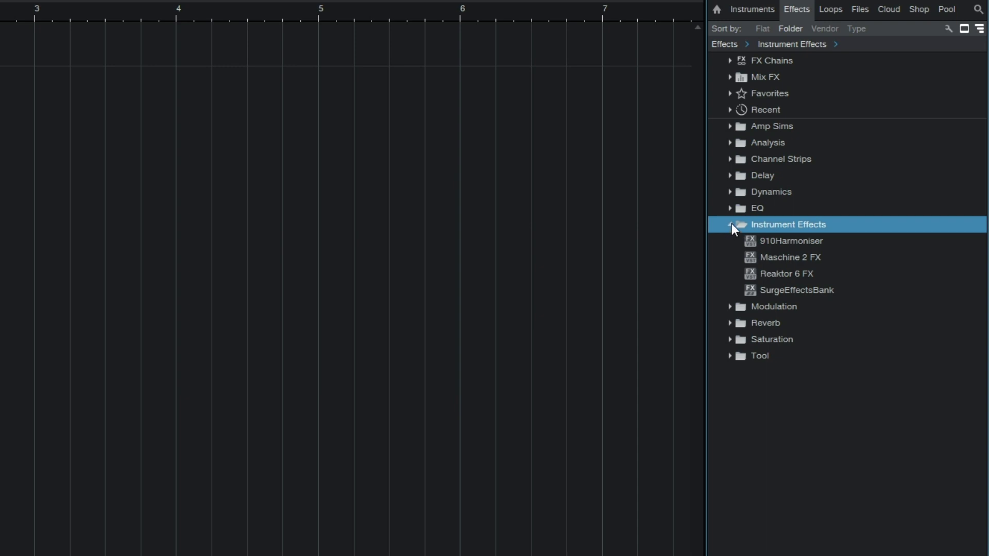
pyautogui.click(730, 226)
pyautogui.click(730, 241)
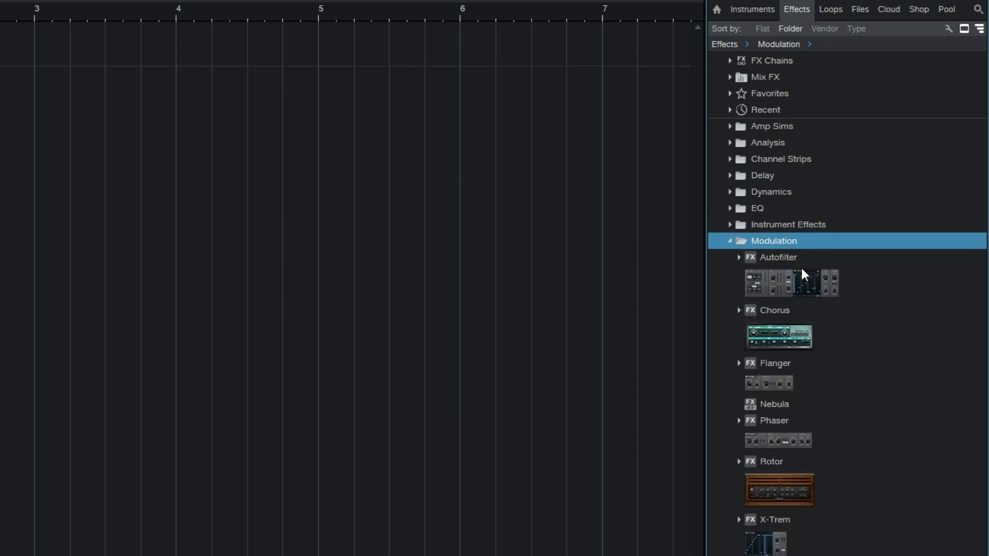
pyautogui.click(730, 240)
pyautogui.click(730, 257)
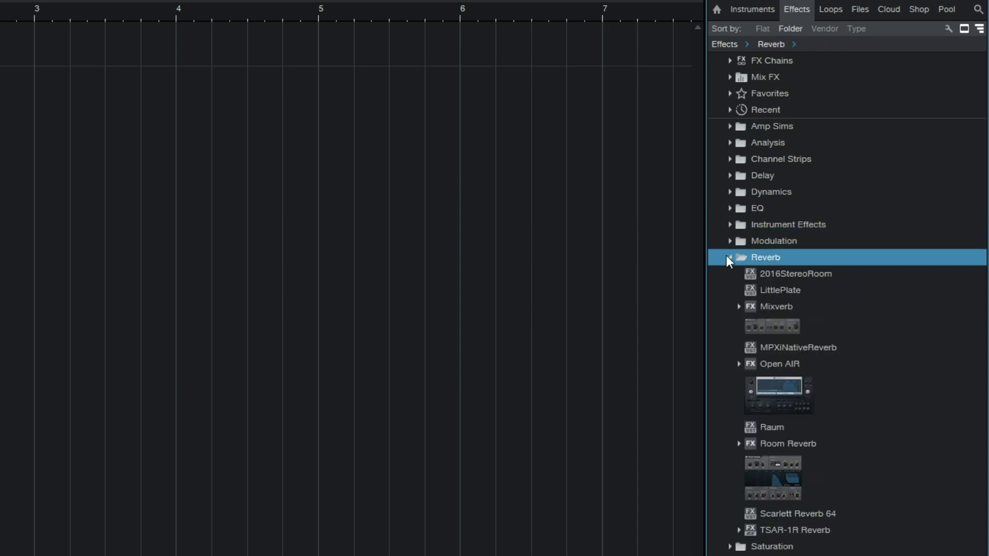
pyautogui.click(730, 258)
pyautogui.click(731, 274)
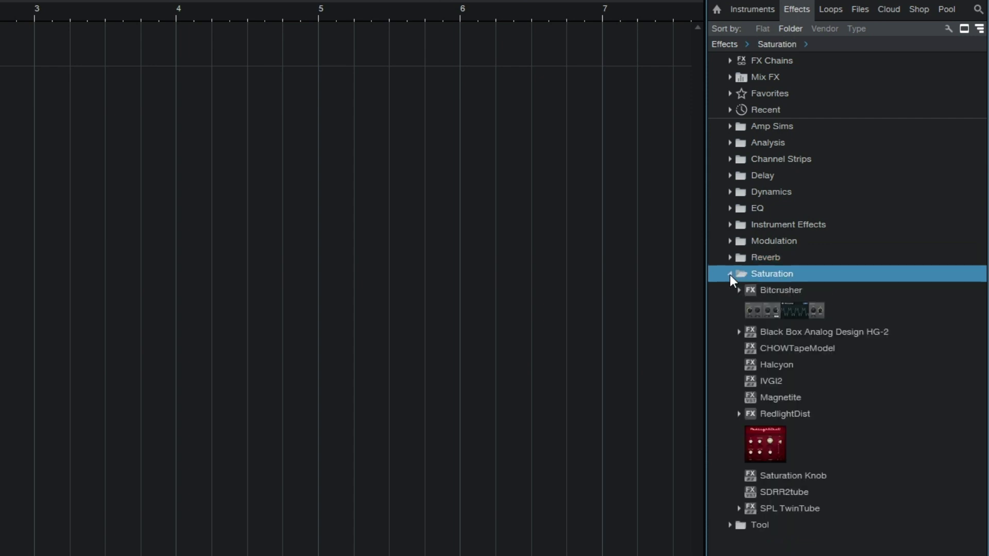
pyautogui.click(729, 274)
# Inspect Tool's Vocal Tuning, Streaming, Spatial, Restoration and Misc subfolders, then collapse Tool.
pyautogui.click(730, 291)
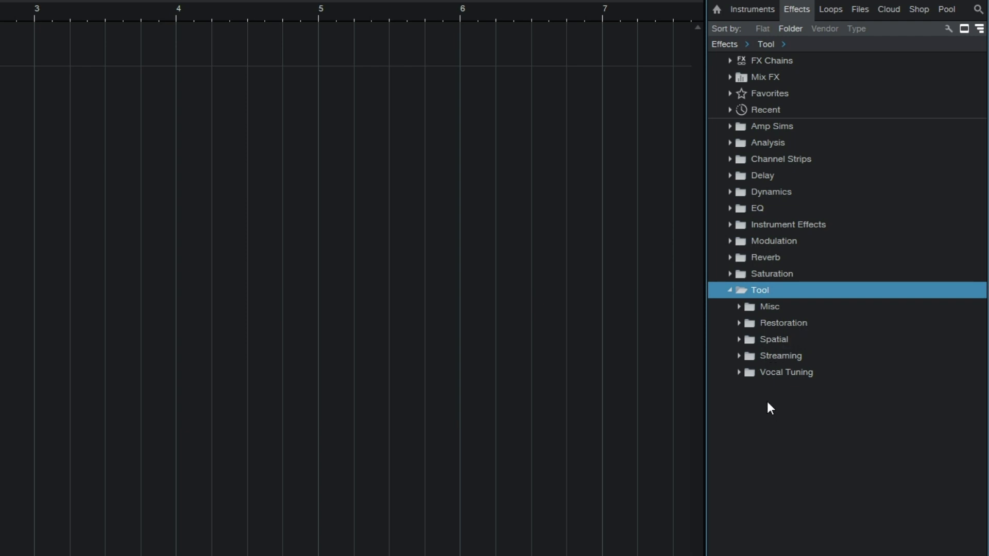
pyautogui.click(738, 372)
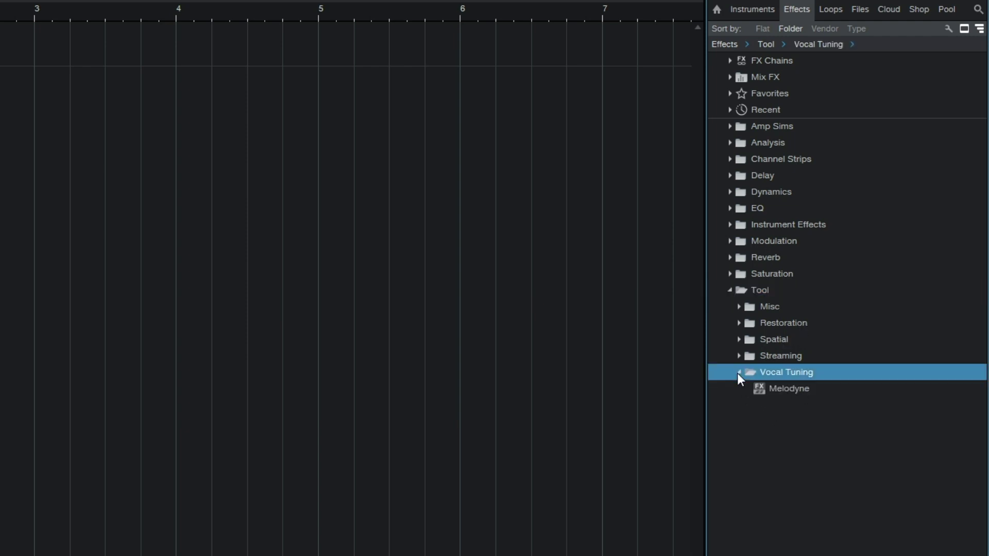
pyautogui.click(738, 373)
pyautogui.click(738, 357)
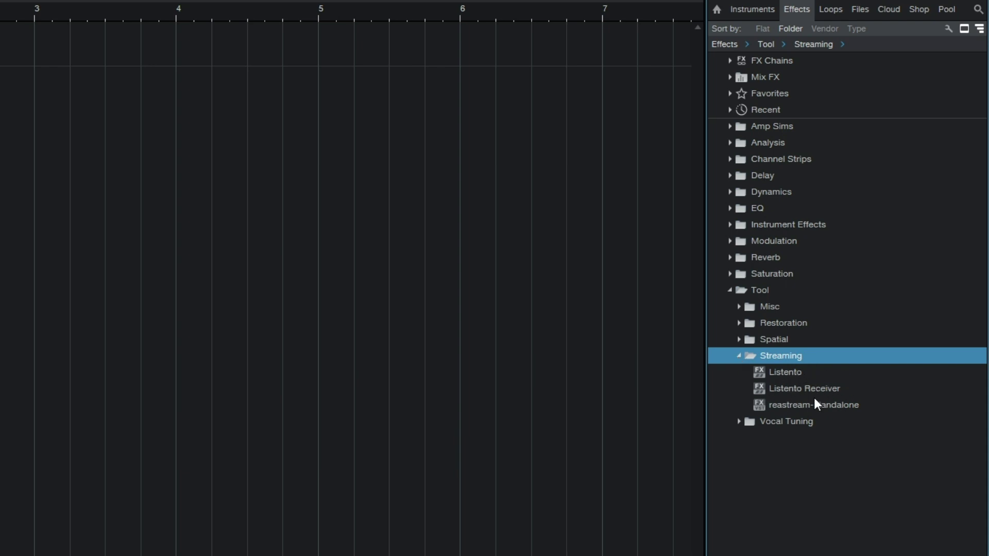
pyautogui.click(740, 356)
pyautogui.click(738, 340)
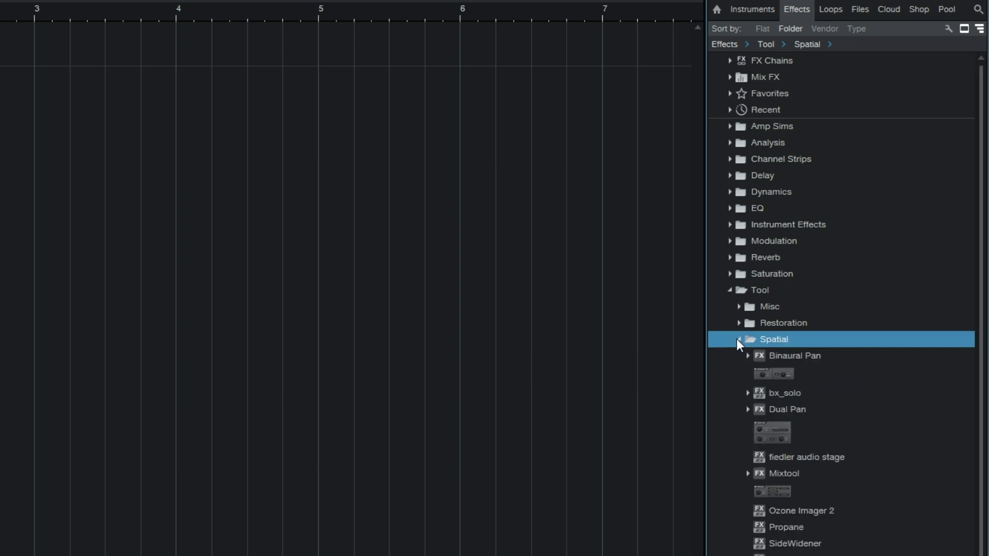
pyautogui.scroll(-1, 824, 438)
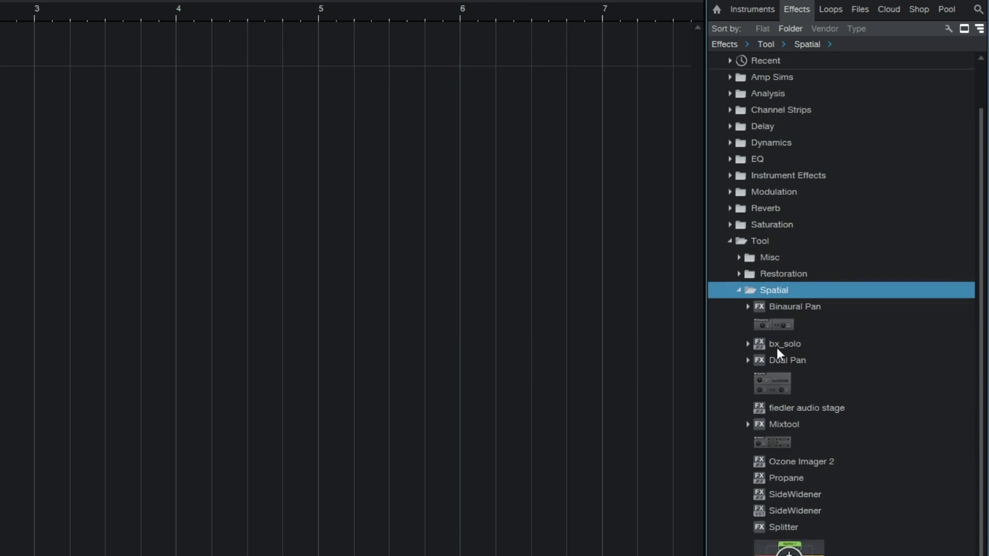
pyautogui.click(736, 289)
pyautogui.click(735, 271)
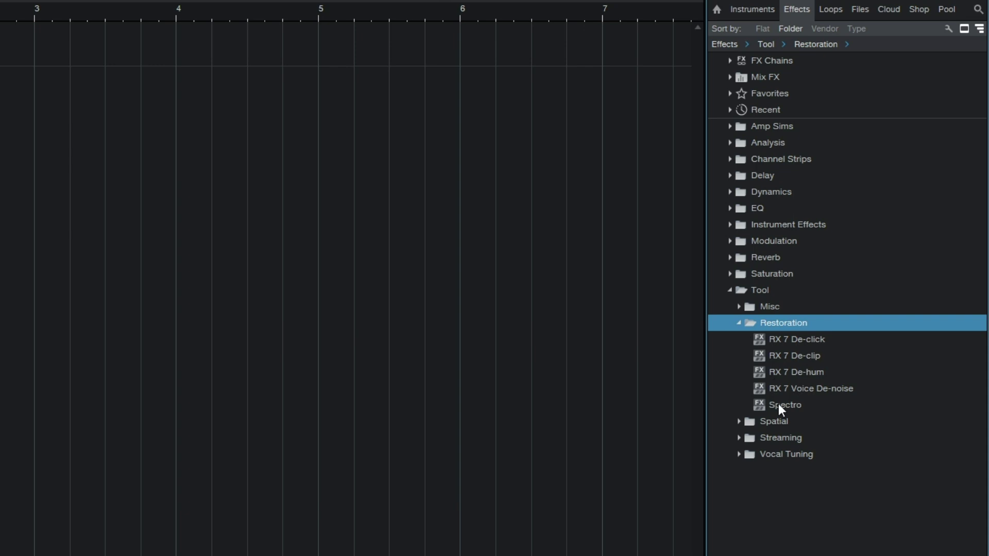
pyautogui.click(739, 323)
pyautogui.click(737, 307)
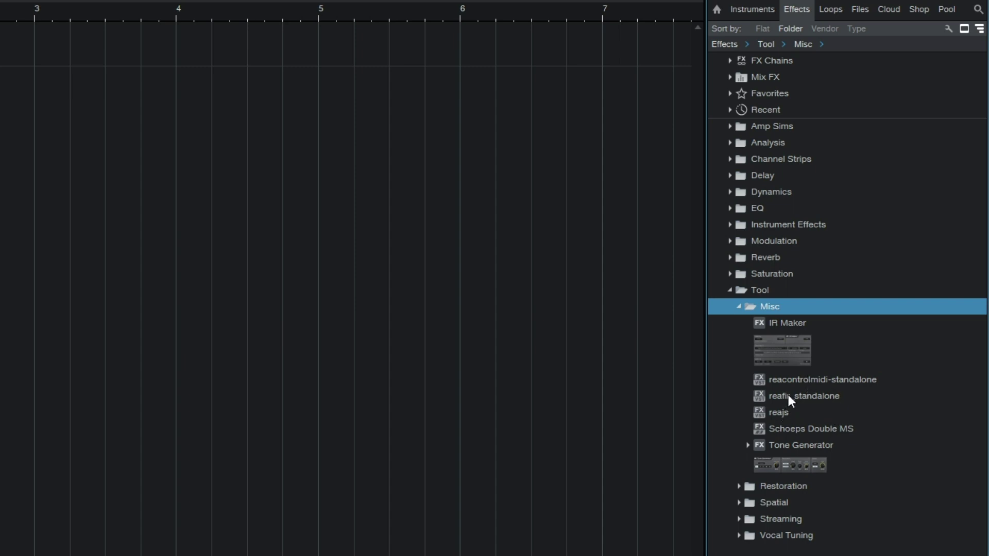
pyautogui.click(730, 291)
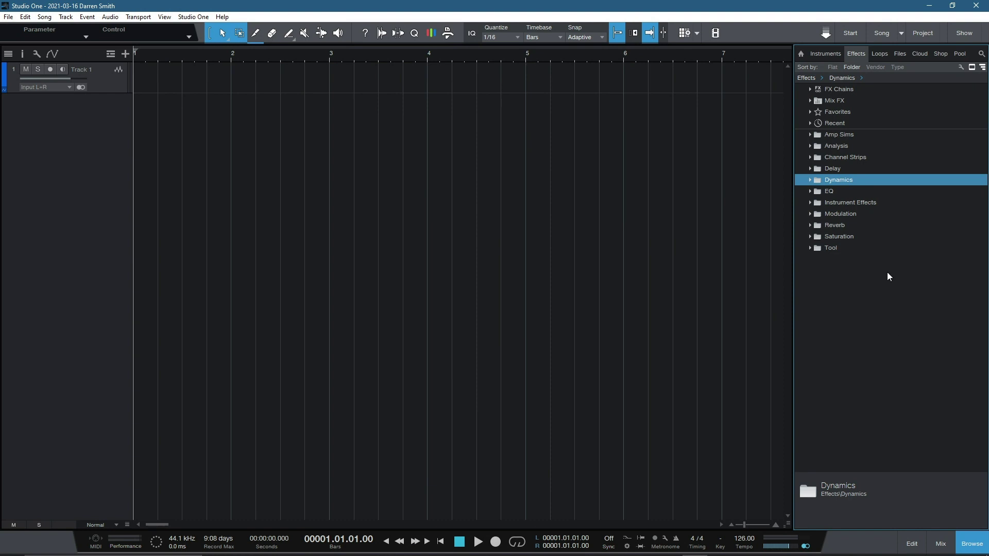
# Expand Amp Sims, scroll the amp list, and insert the SHB-1 bass amp on Track 1.
pyautogui.click(809, 136)
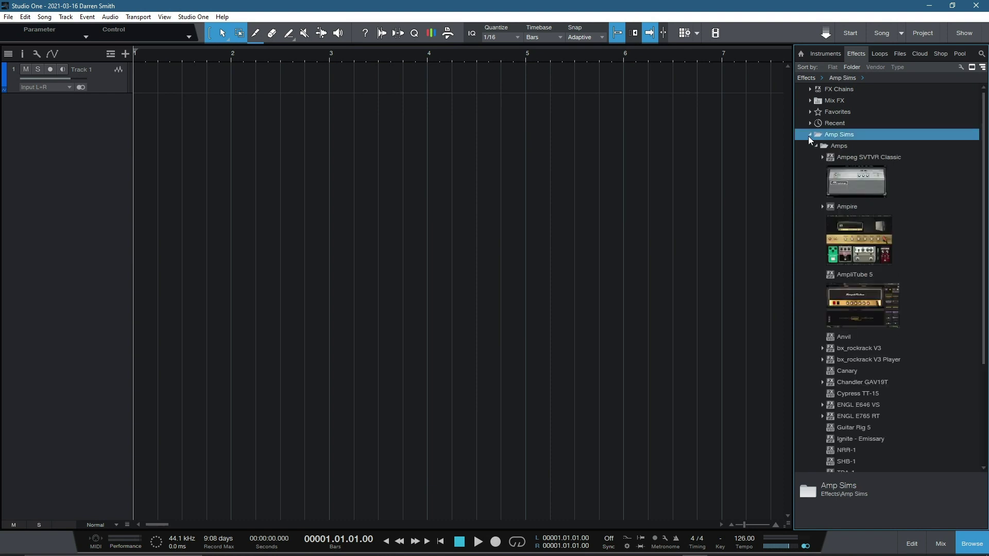
pyautogui.scroll(-2, 942, 244)
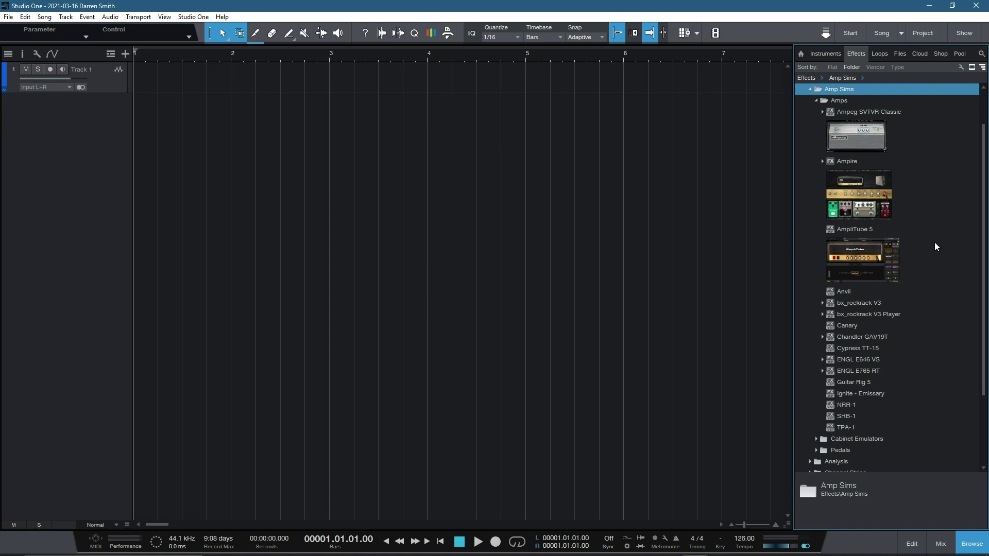
pyautogui.scroll(-2, 935, 242)
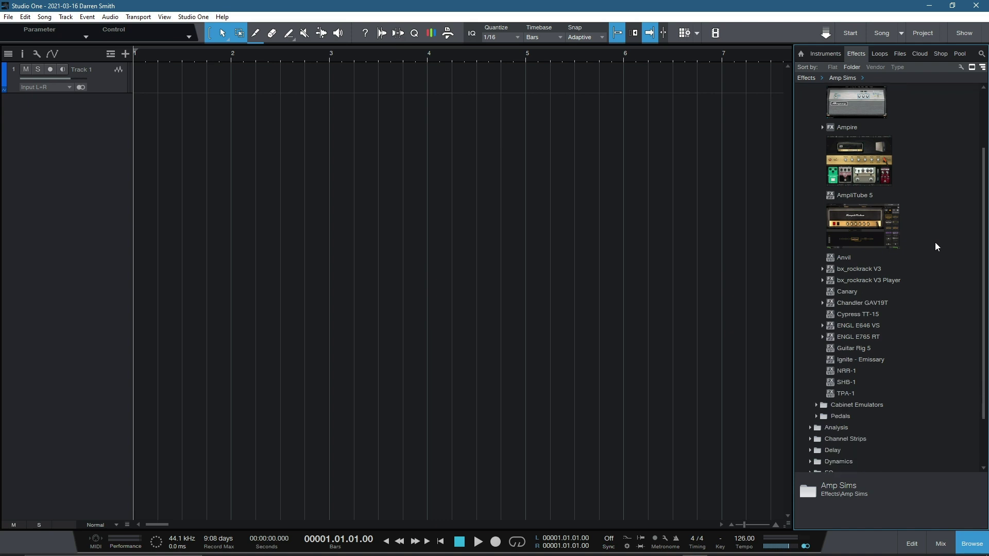
pyautogui.scroll(-1, 936, 247)
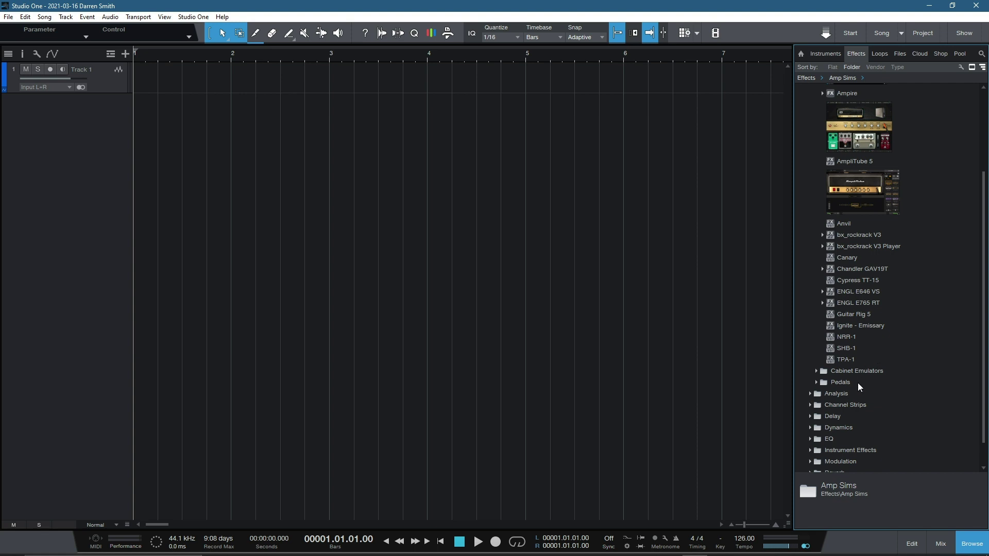
pyautogui.moveTo(844, 349); pyautogui.dragTo(171, 82)
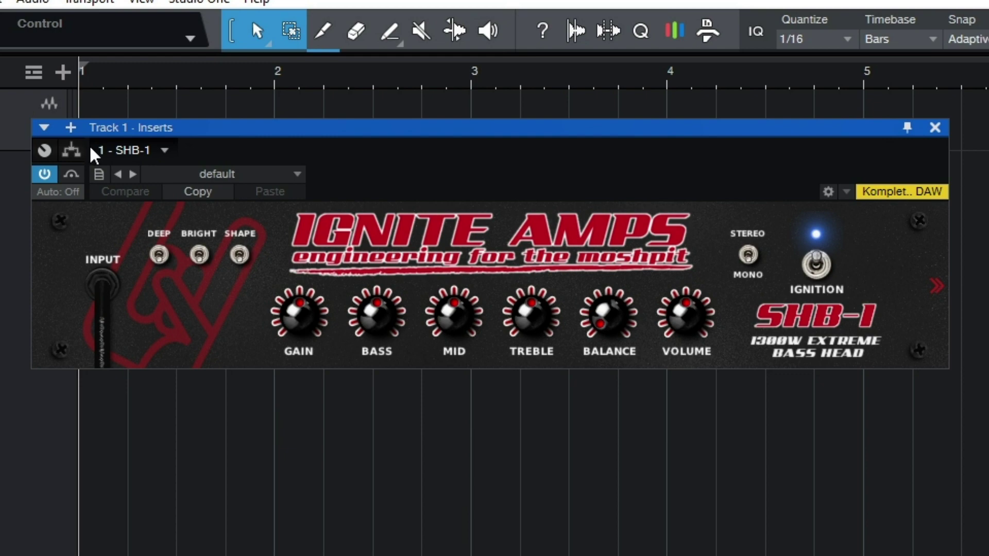
# Update the SHB-1 plug-in thumbnail from its insert menu, then remove SHB-1 from Track 1.
pyautogui.click(165, 151)
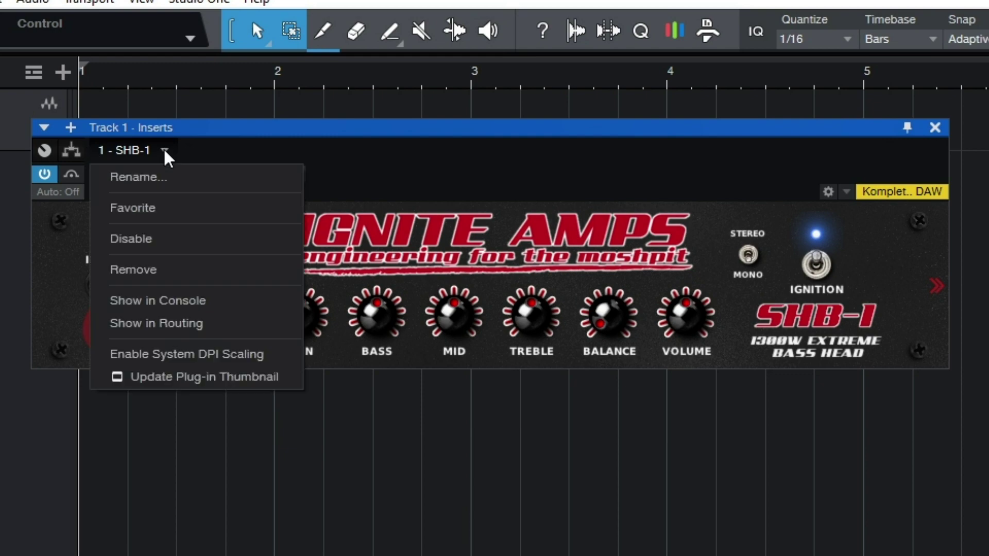
pyautogui.click(201, 381)
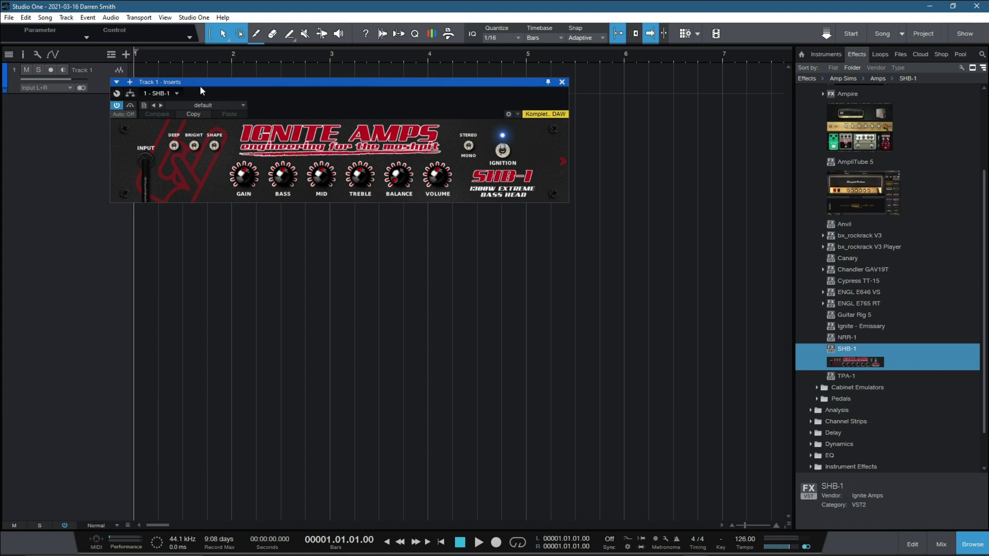
pyautogui.click(178, 94)
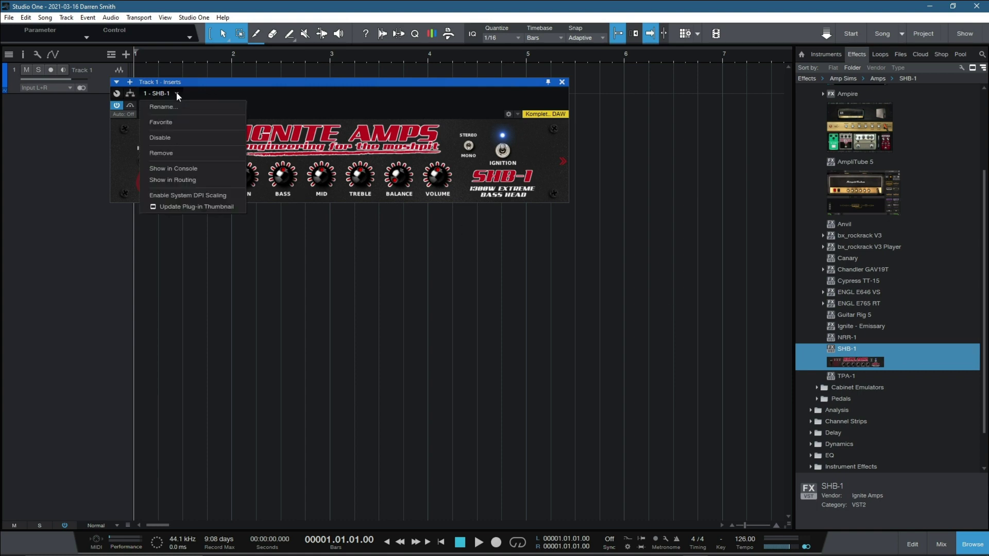
pyautogui.click(174, 156)
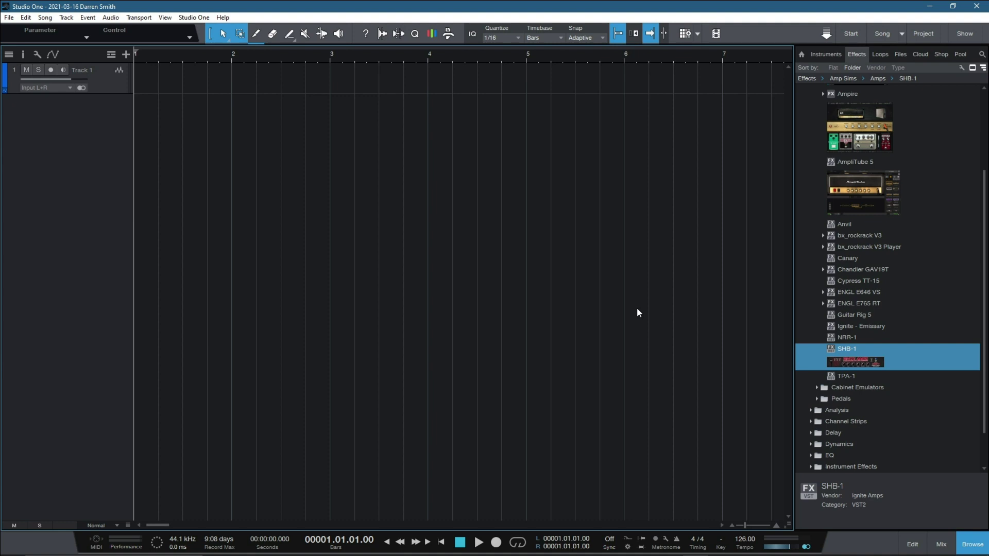
# Expand Amp Sims > Amps to review the amp thumbnails, then collapse both folders.
pyautogui.scroll(1, 816, 319)
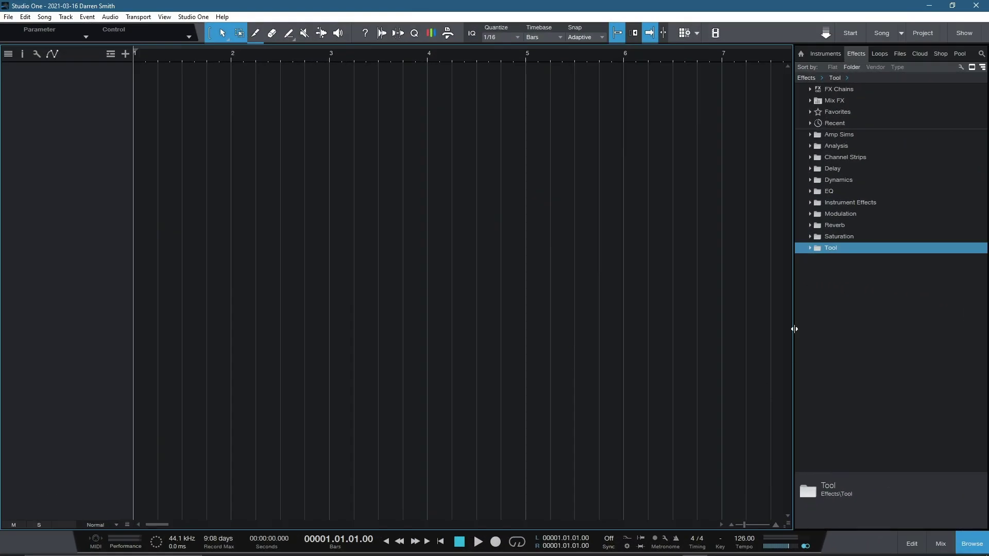
pyautogui.click(810, 135)
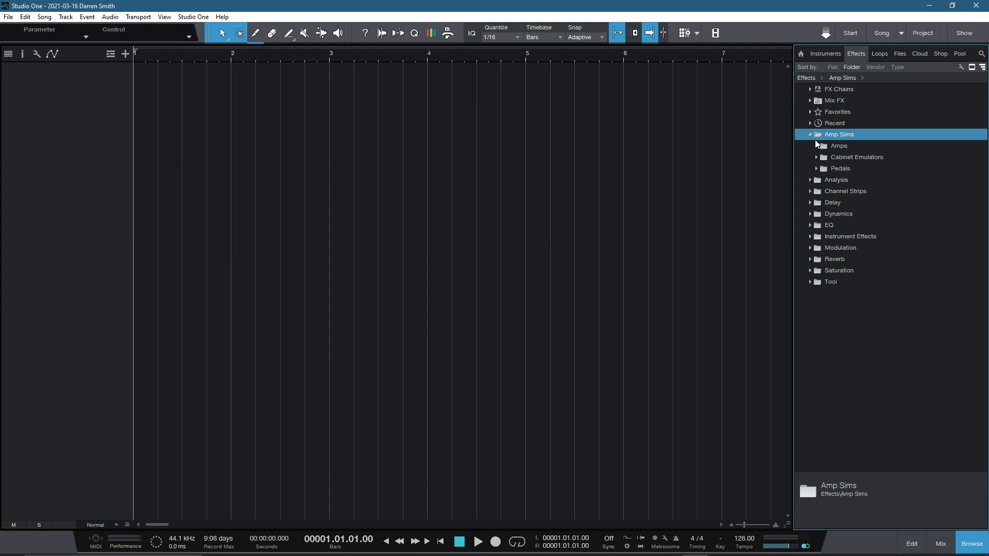
pyautogui.click(817, 145)
pyautogui.scroll(-3, 865, 227)
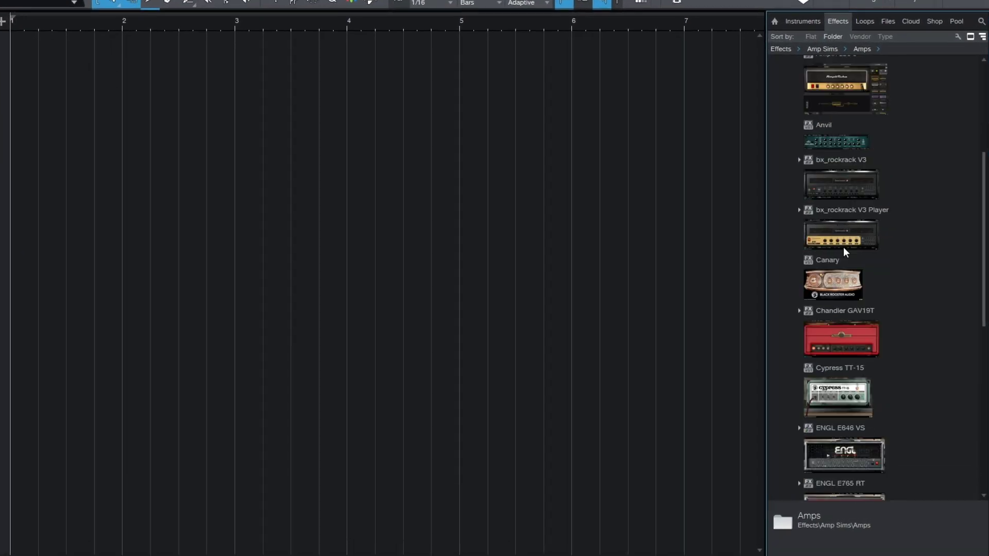
pyautogui.moveTo(984, 219); pyautogui.dragTo(970, 96)
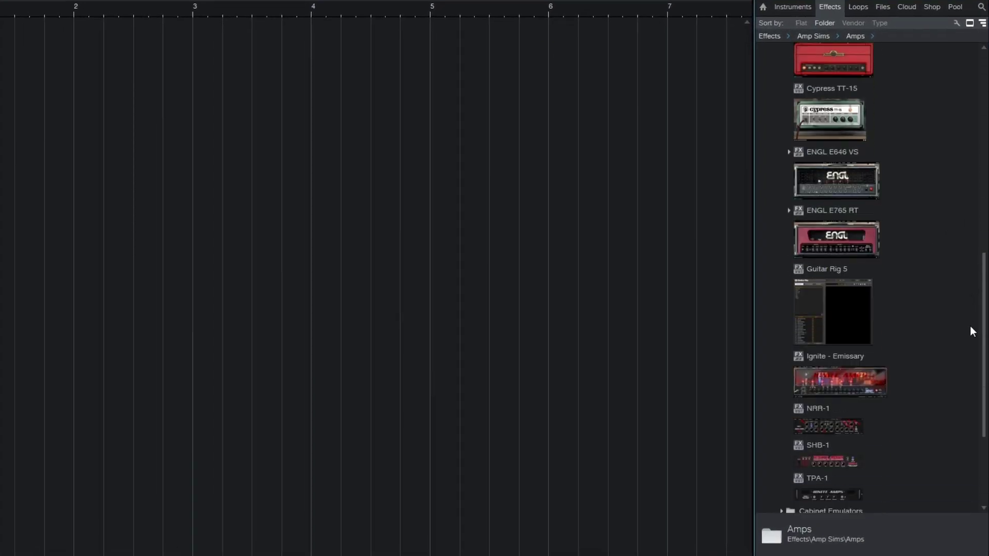
pyautogui.click(804, 119)
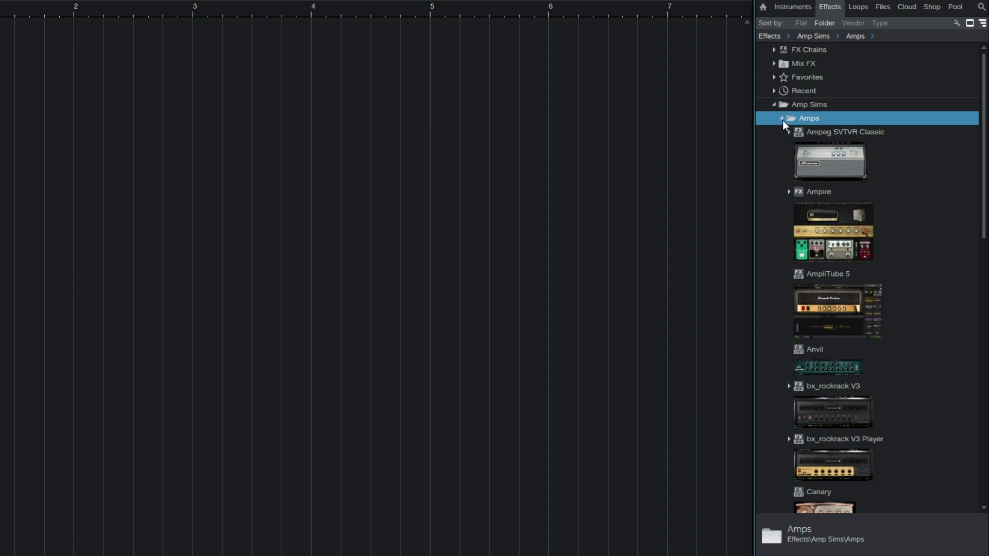
pyautogui.click(782, 119)
pyautogui.click(774, 105)
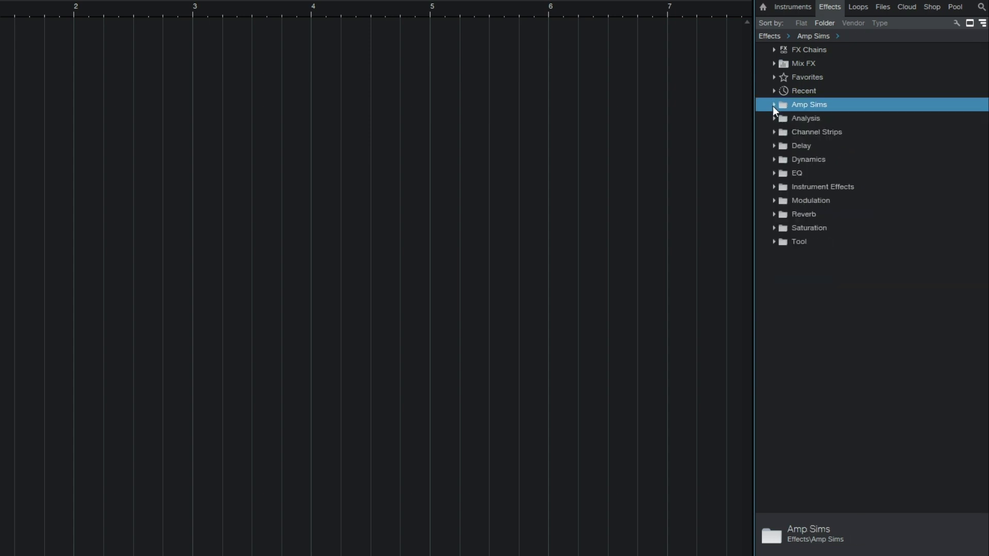
# Open Channel Strips to check its thumbnailed plugins, then collapse it.
pyautogui.click(774, 132)
pyautogui.scroll(-5, 847, 210)
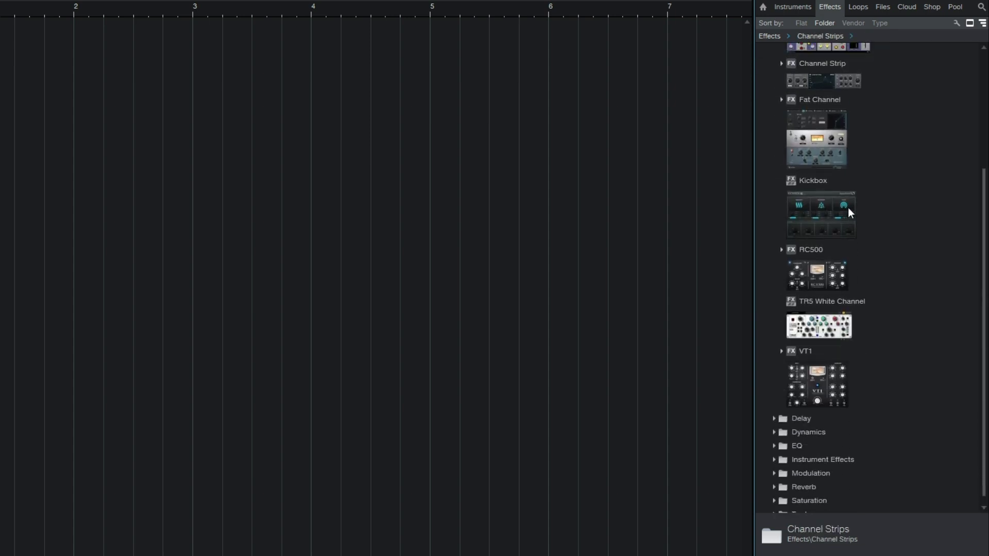
pyautogui.scroll(3, 847, 208)
pyautogui.click(774, 91)
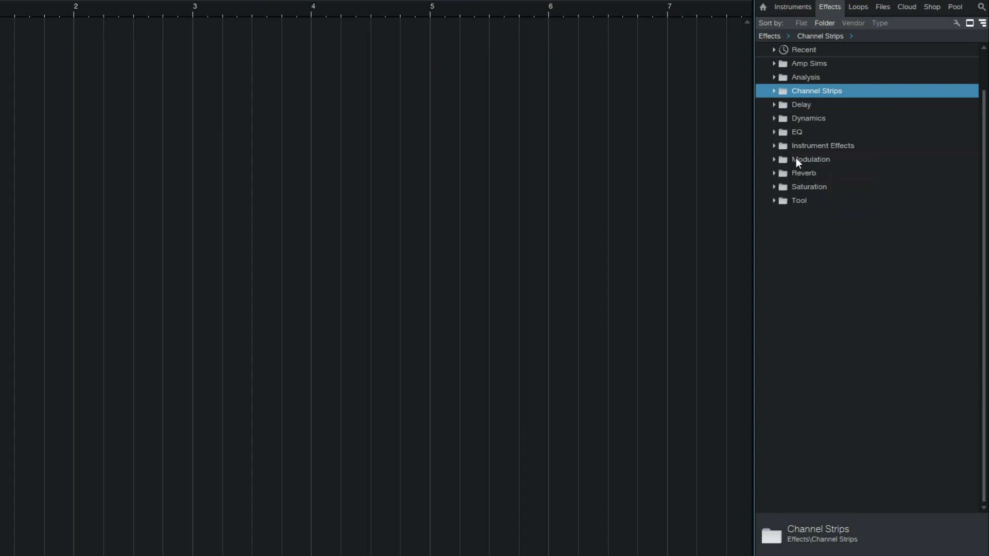
# Expand Dynamics and review Bus Compressors, De-Essers and Gates, collapsing each afterwards.
pyautogui.click(773, 118)
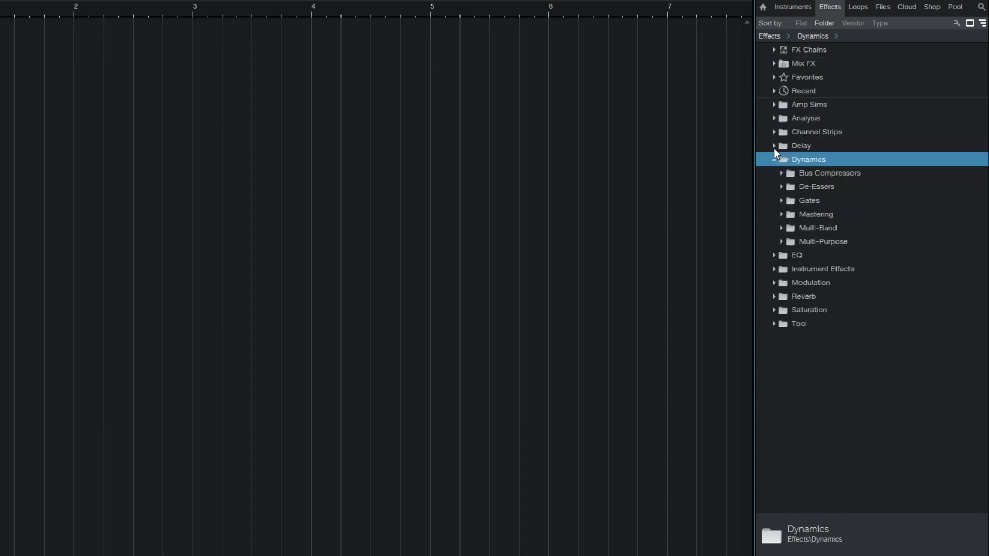
pyautogui.click(781, 174)
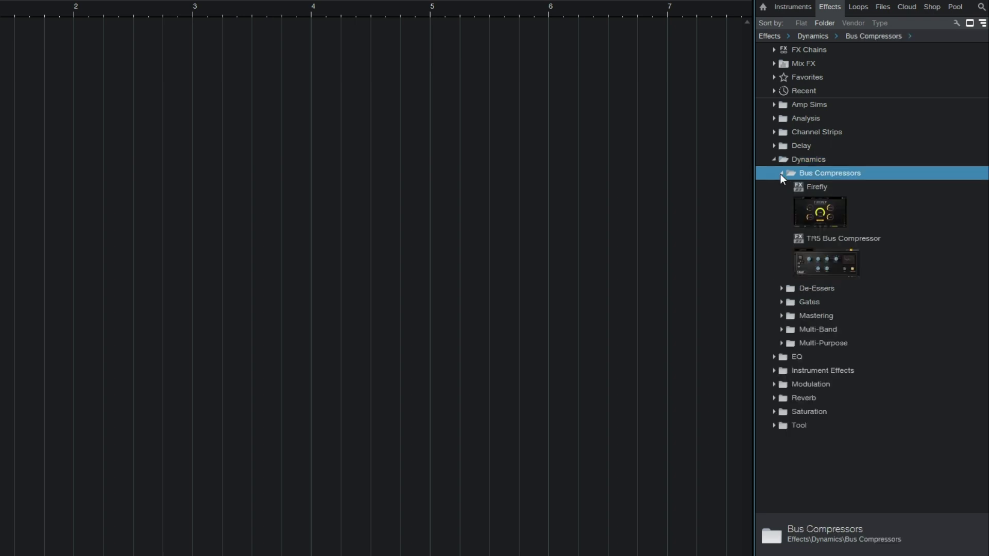
pyautogui.click(781, 175)
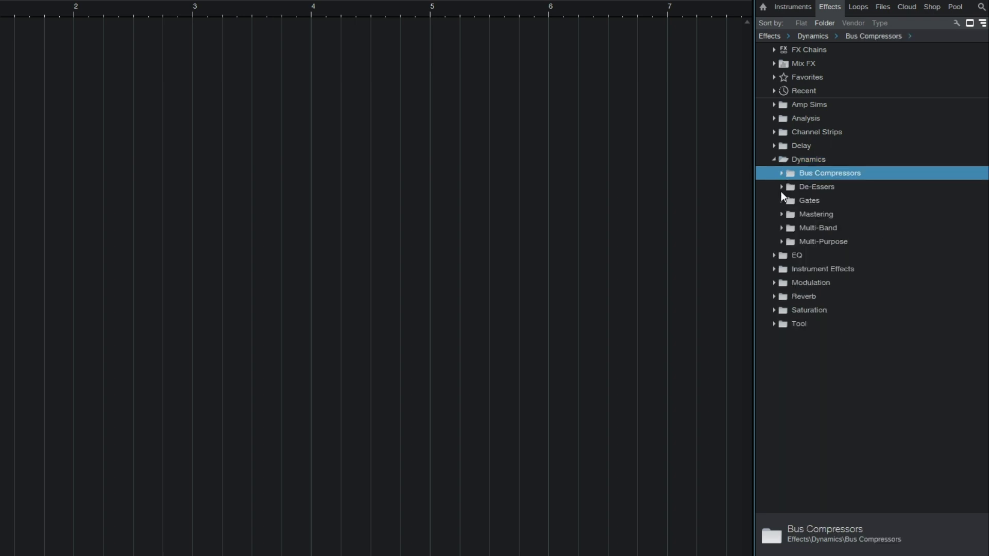
pyautogui.click(781, 187)
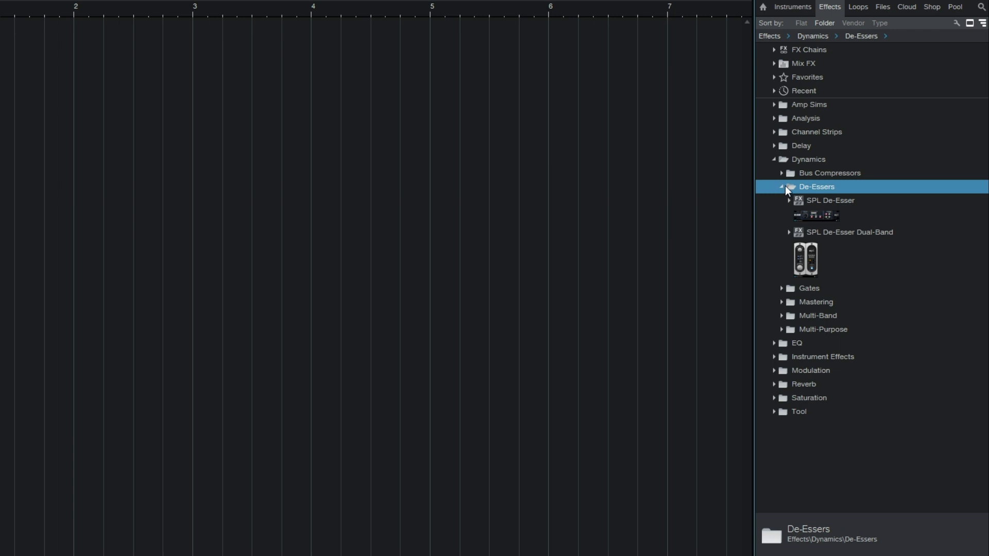
pyautogui.click(782, 187)
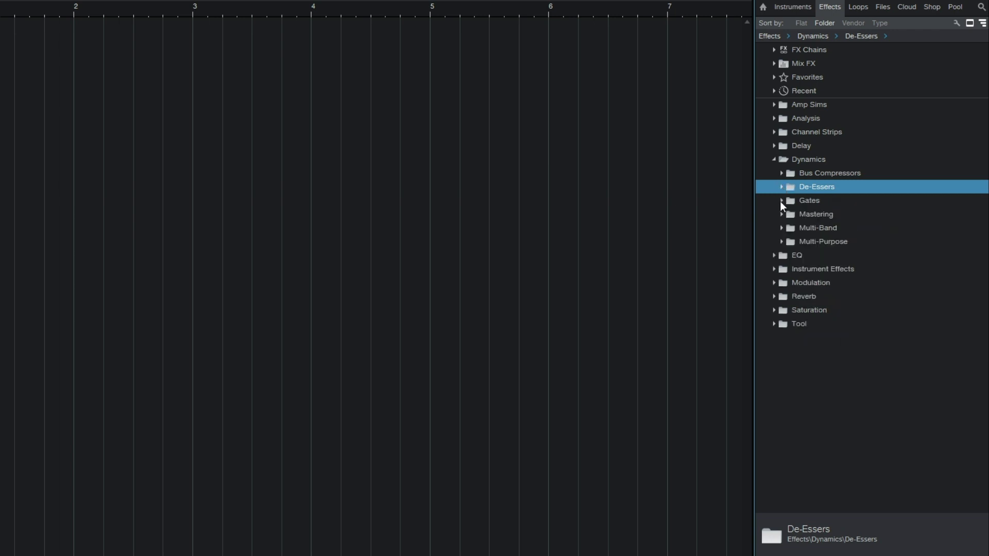
pyautogui.click(780, 201)
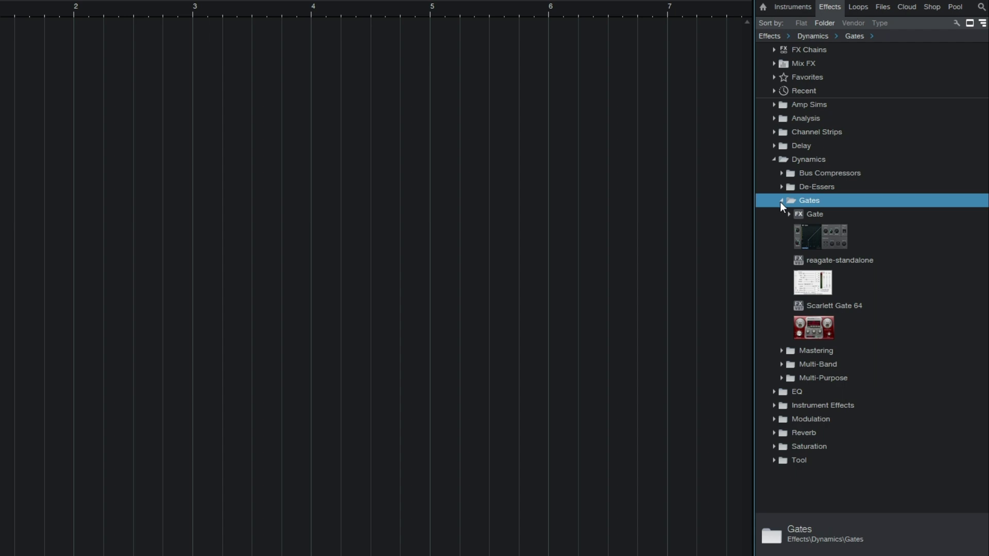
pyautogui.click(781, 200)
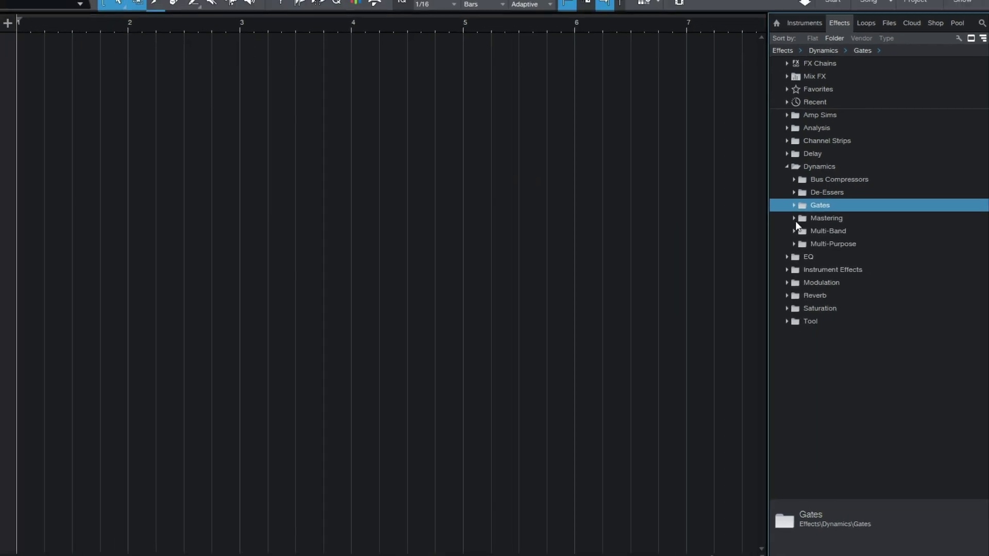
# Review Dynamics > Mastering > Analogue Ems plugins, then collapse Analogue Ems and Mastering.
pyautogui.click(781, 214)
pyautogui.click(810, 234)
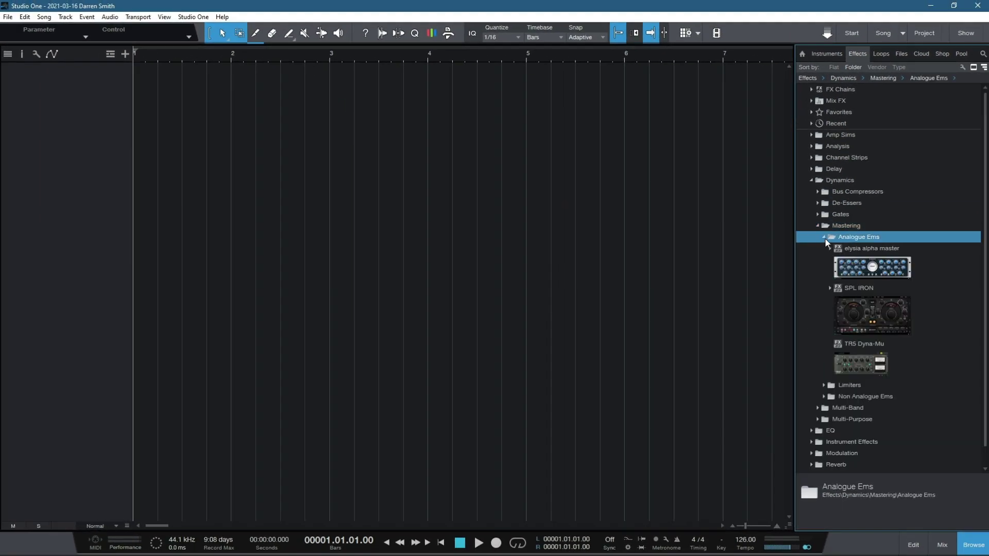
pyautogui.click(824, 238)
pyautogui.click(818, 227)
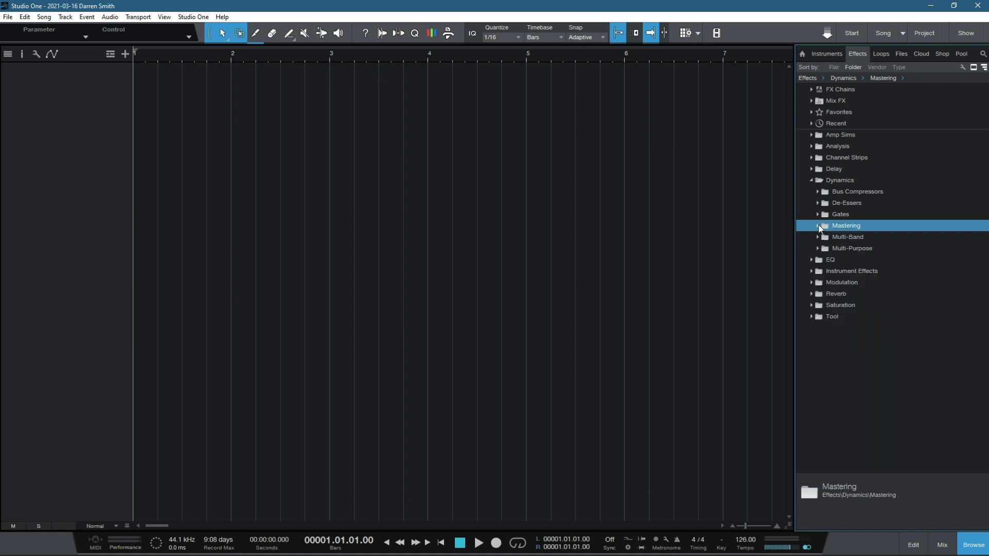
pyautogui.click(812, 182)
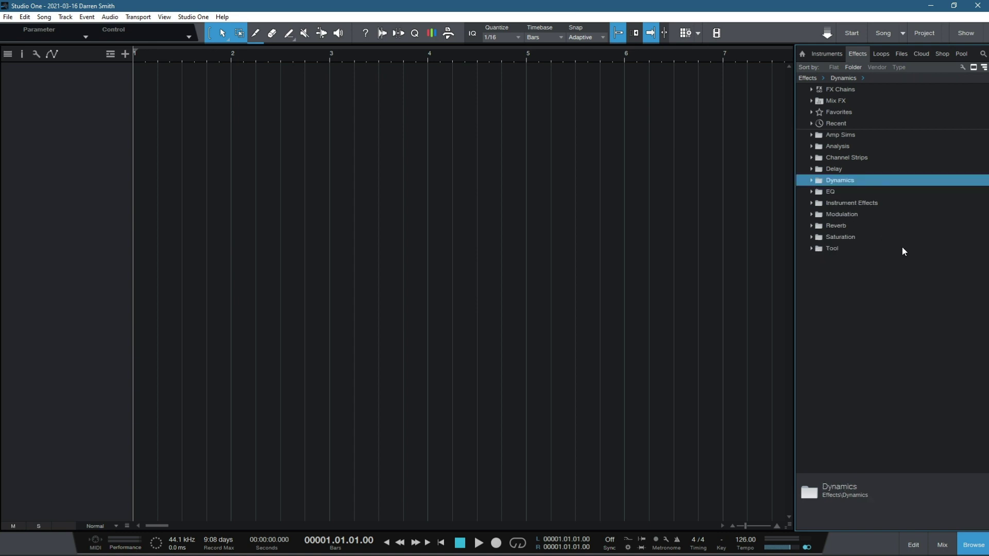